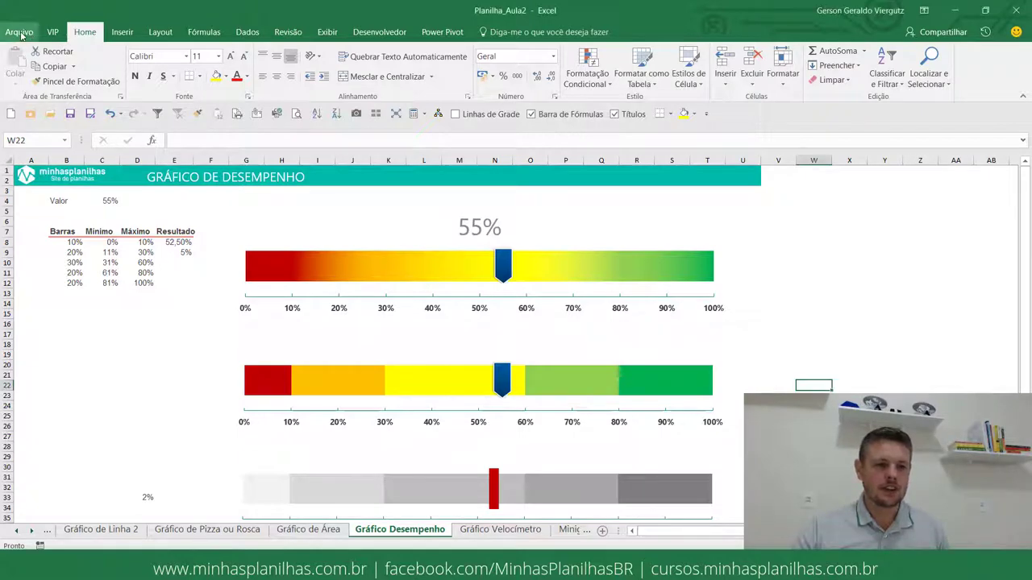
# Enable the Inquire COM add-in from Excel Options > Suplementos > Suplementos COM
pyautogui.click(21, 34)
pyautogui.click(21, 35)
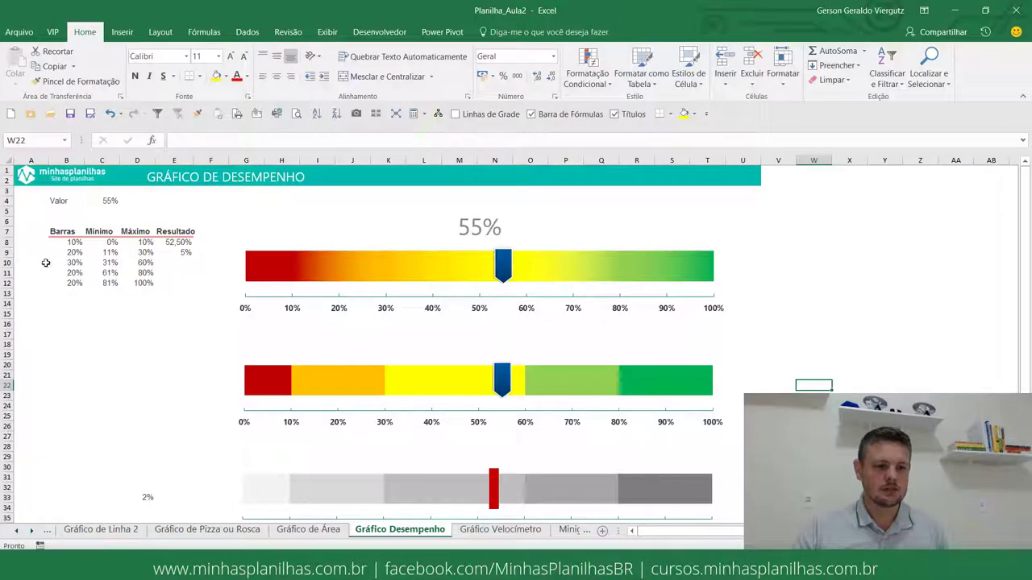
pyautogui.click(24, 30)
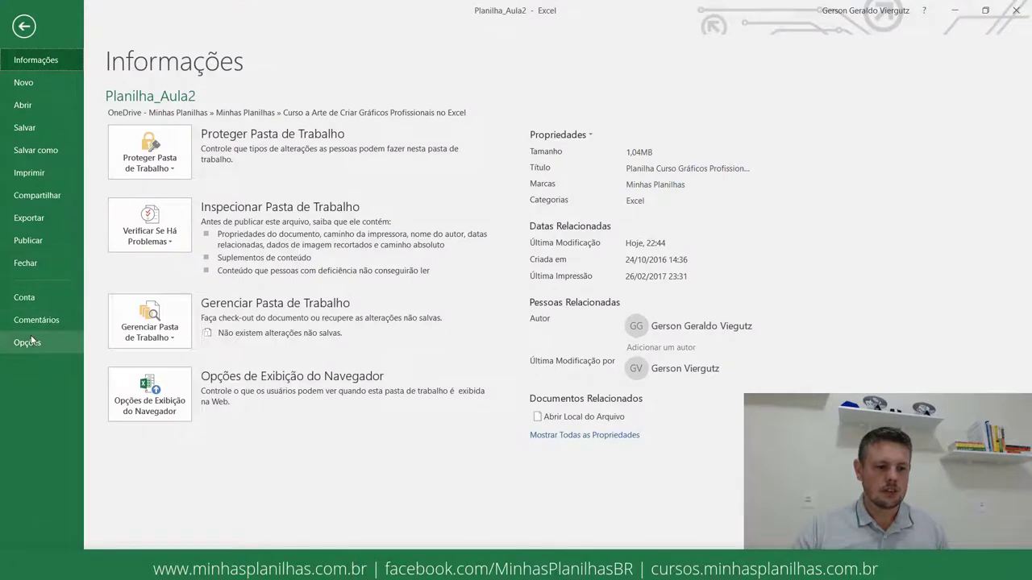
pyautogui.press('Escape')
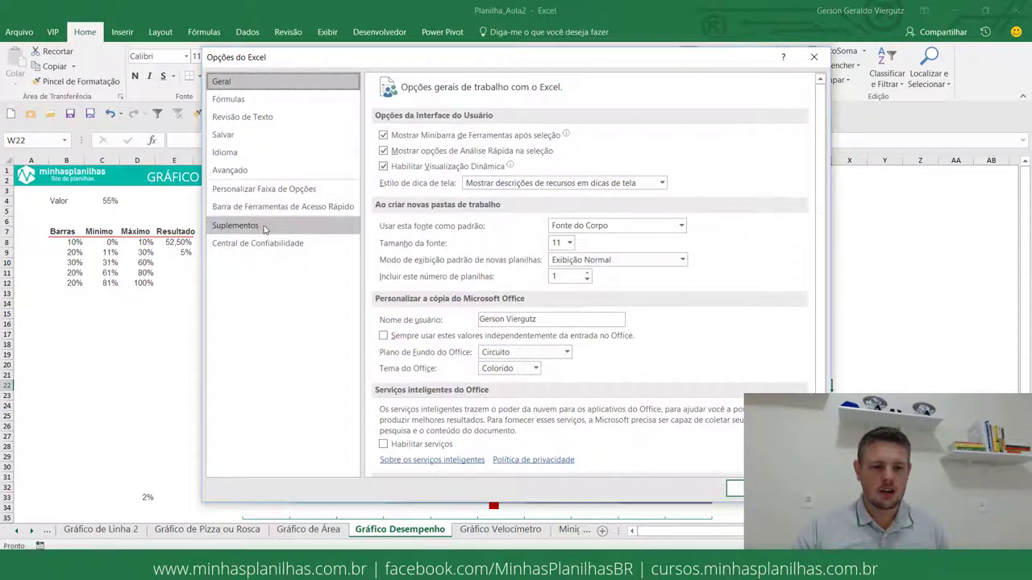
pyautogui.click(263, 227)
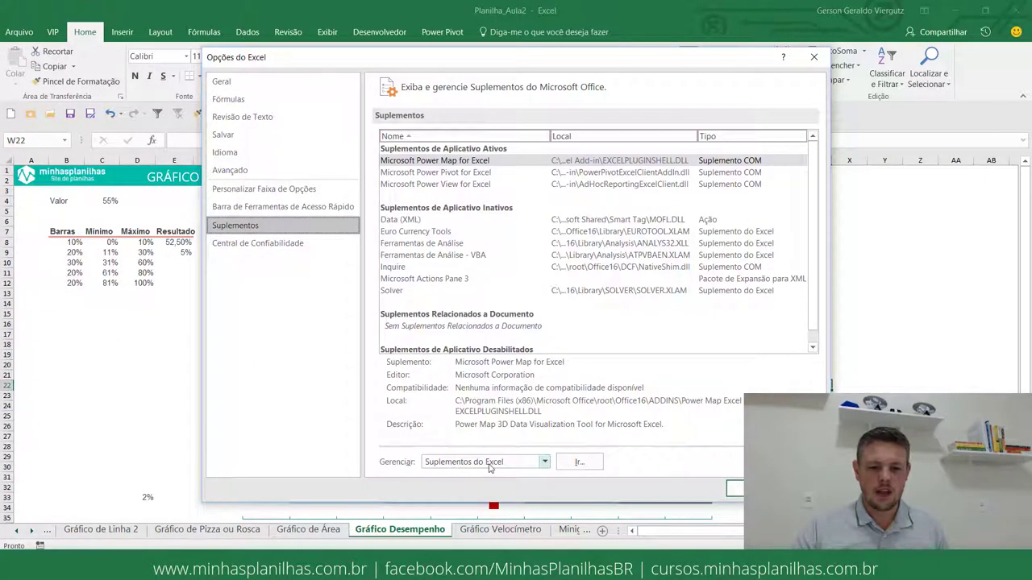
pyautogui.click(490, 463)
pyautogui.click(456, 488)
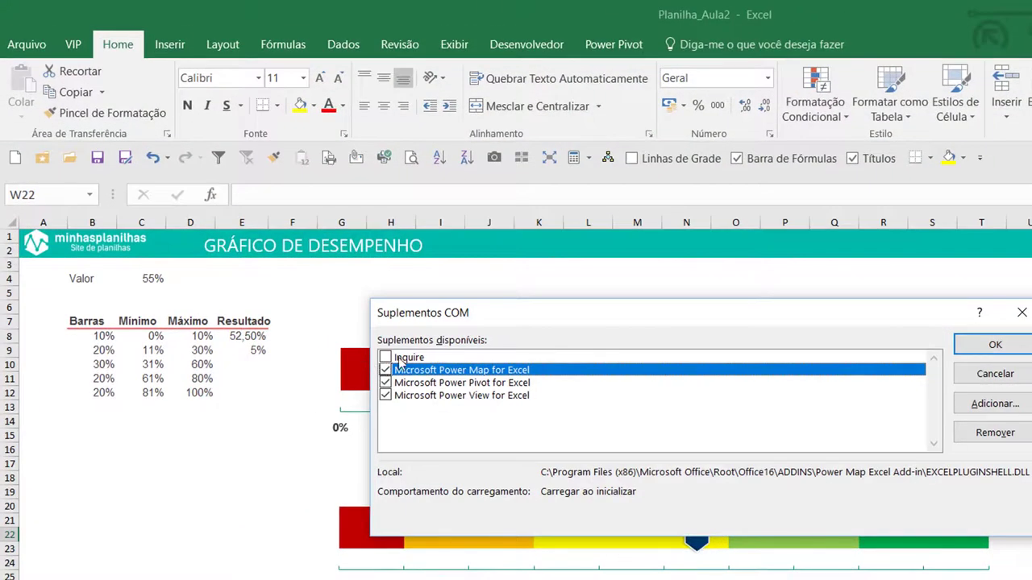
pyautogui.click(385, 357)
pyautogui.click(993, 345)
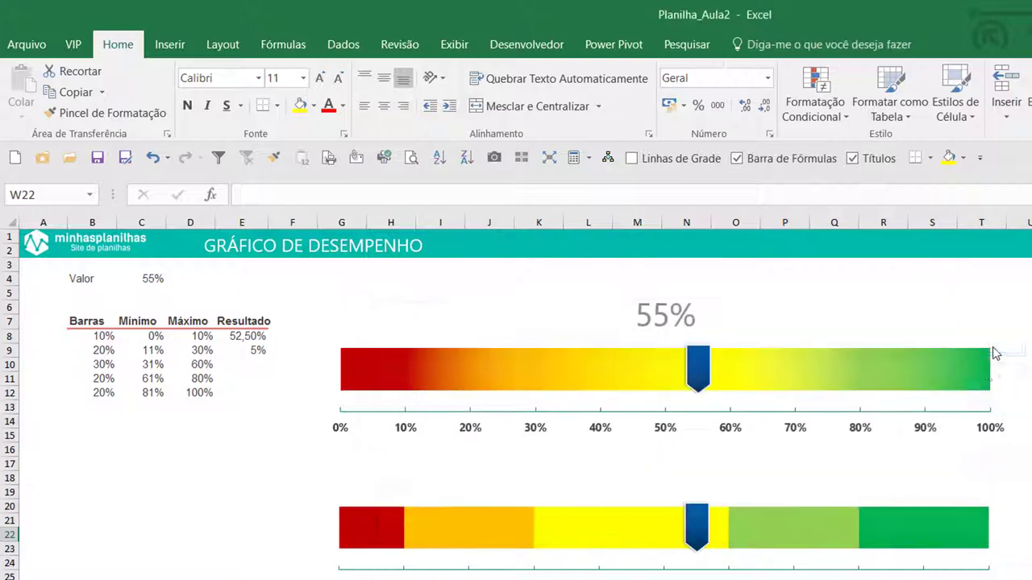
# Show the Pesquisar (Inquire) ribbon tab and select cell D8, which holds =B8
pyautogui.click(677, 47)
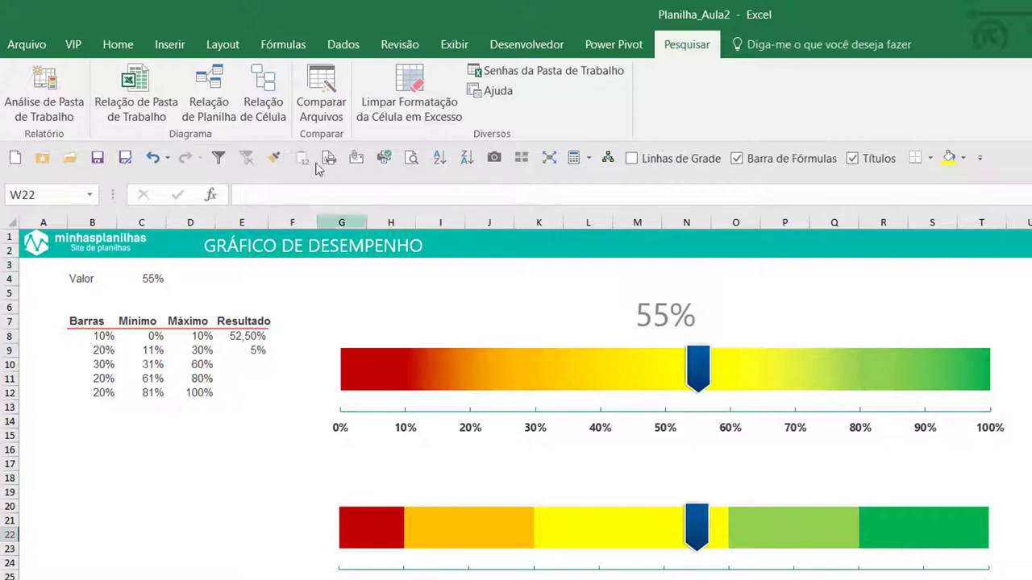
pyautogui.click(195, 336)
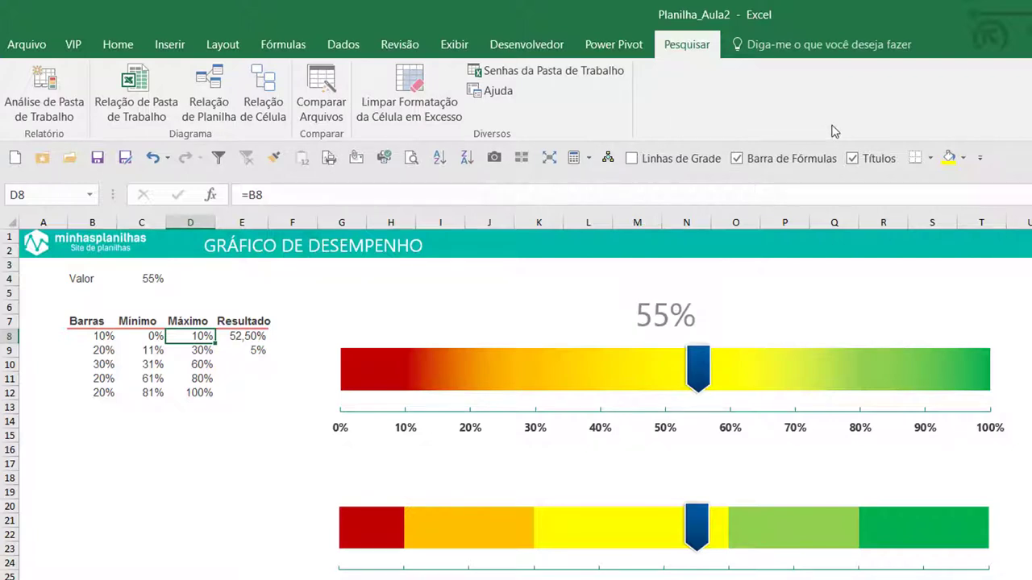
# Run Análise de Pasta de Trabalho, saving first, and view the Pasta de Trabalho category
pyautogui.click(49, 103)
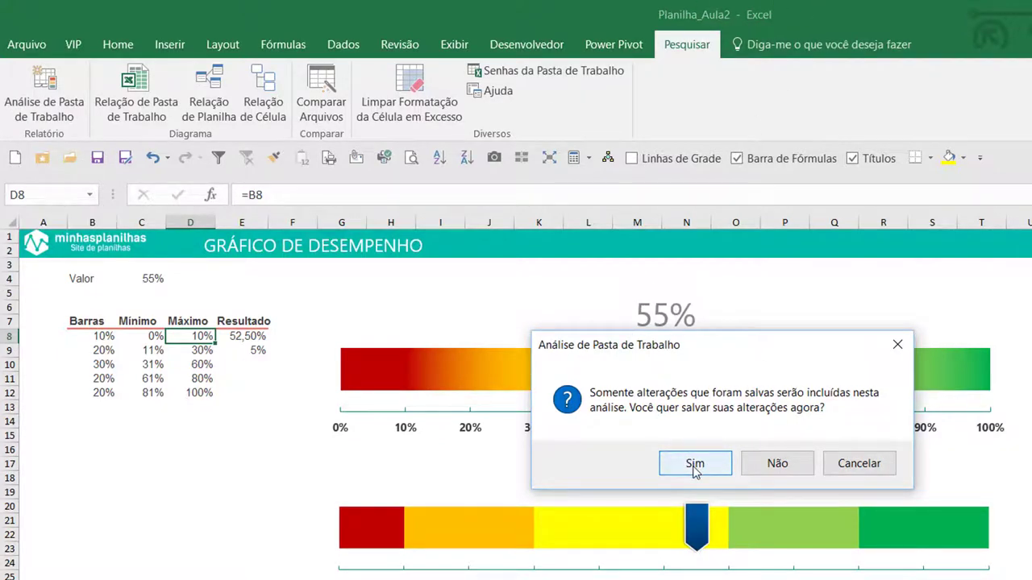
pyautogui.click(694, 465)
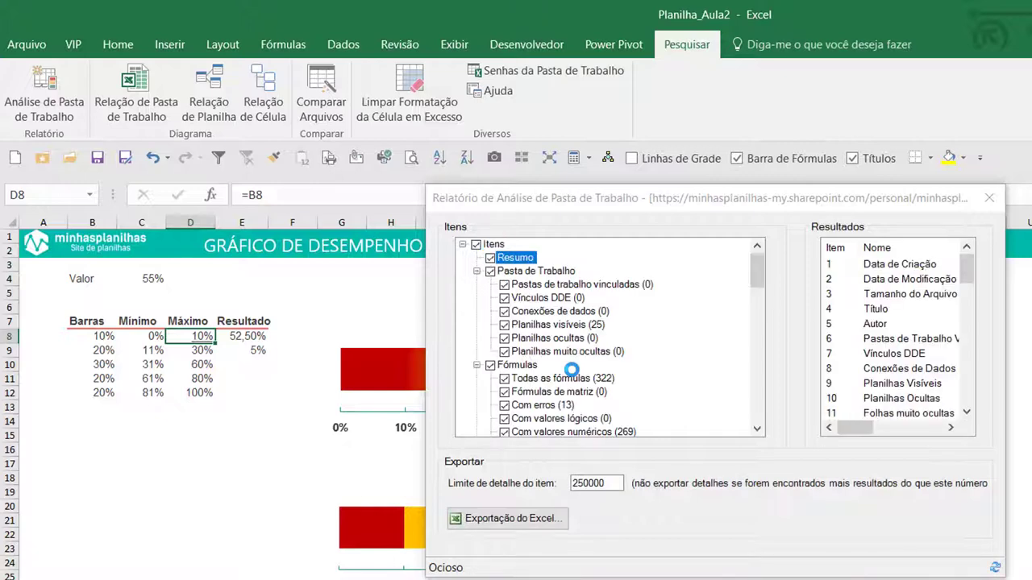
pyautogui.click(532, 272)
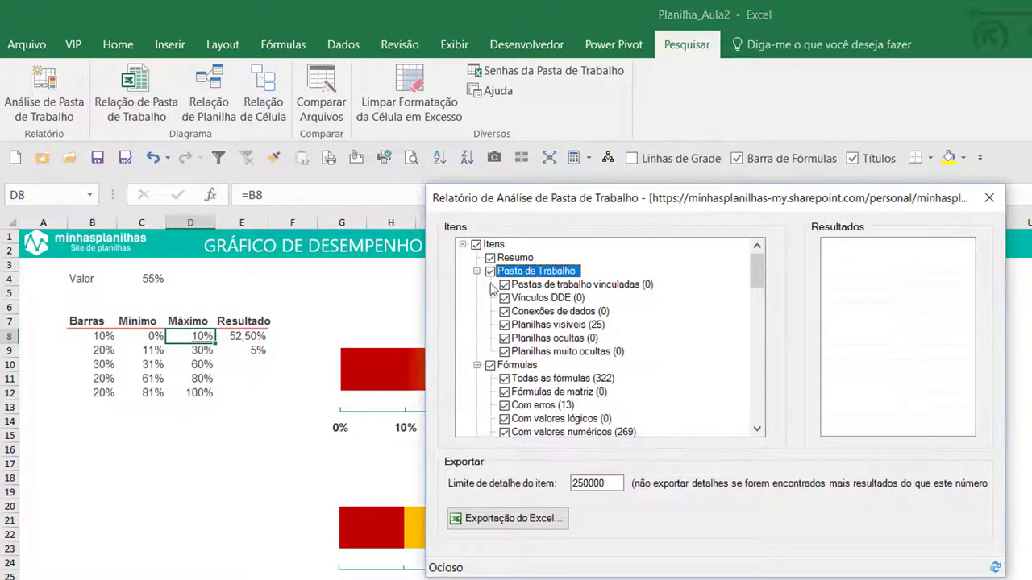
pyautogui.moveTo(758, 272); pyautogui.dragTo(772, 386)
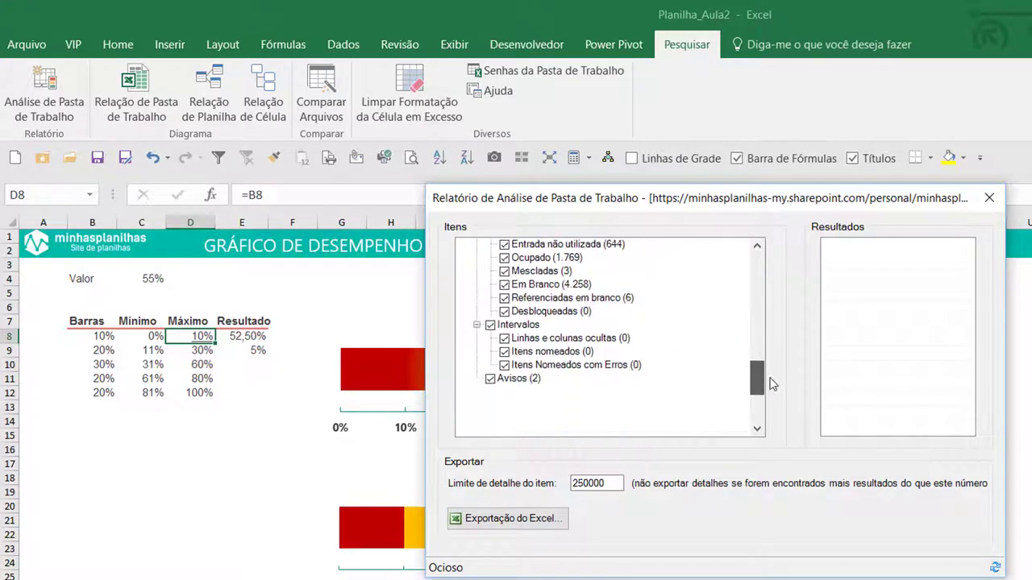
pyautogui.moveTo(752, 393); pyautogui.dragTo(748, 258)
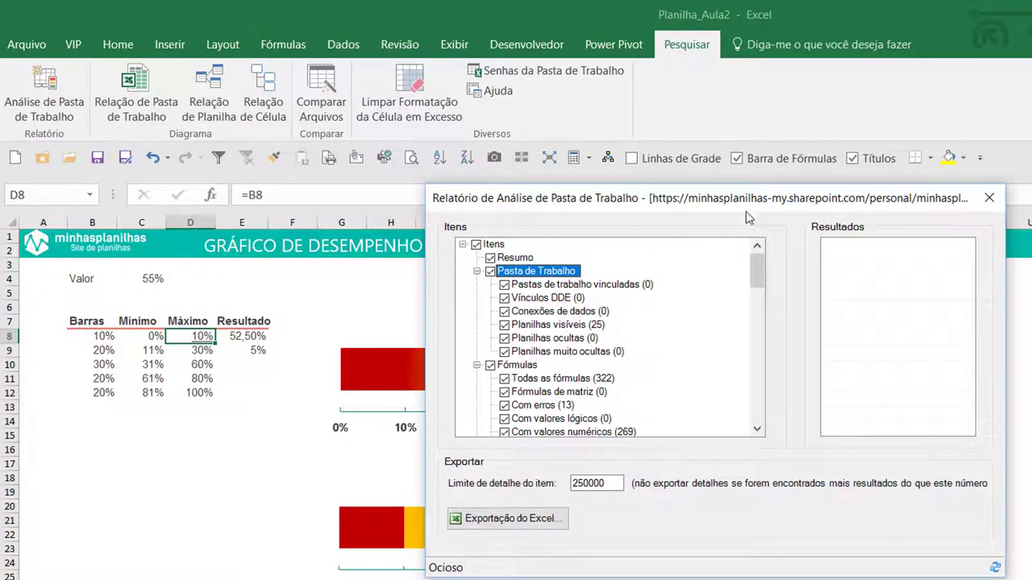
pyautogui.moveTo(746, 214); pyautogui.dragTo(648, 166)
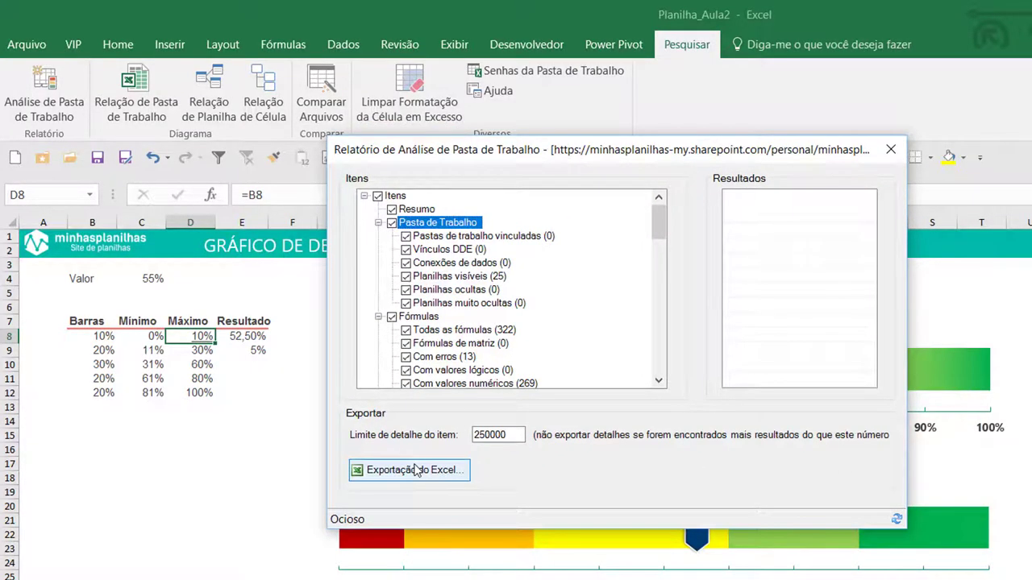
# Export the analysis report to Excel as 'Planilha_Aula2 - Análise de Pasta de Trabalho'
pyautogui.click(411, 470)
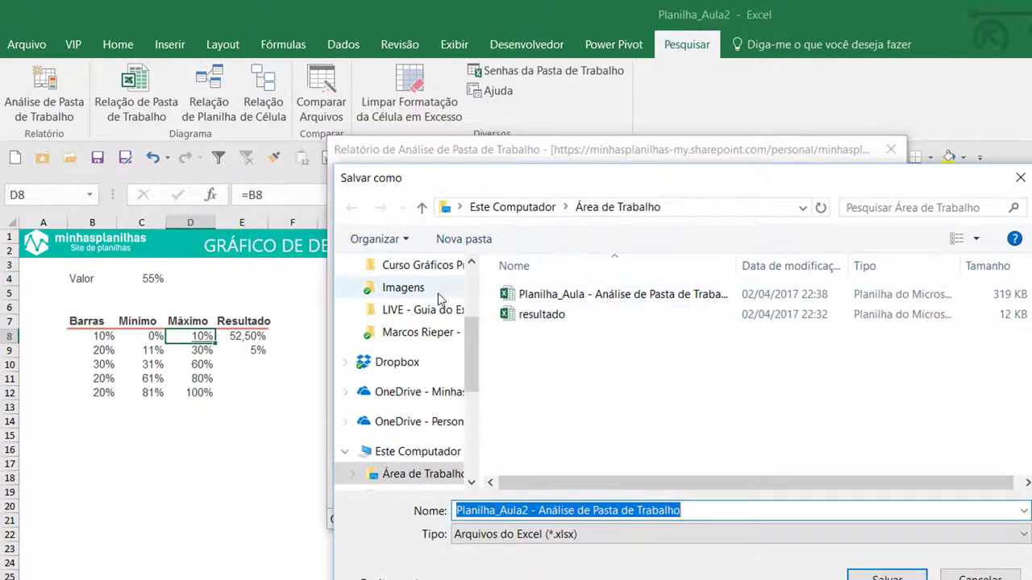
pyautogui.click(886, 577)
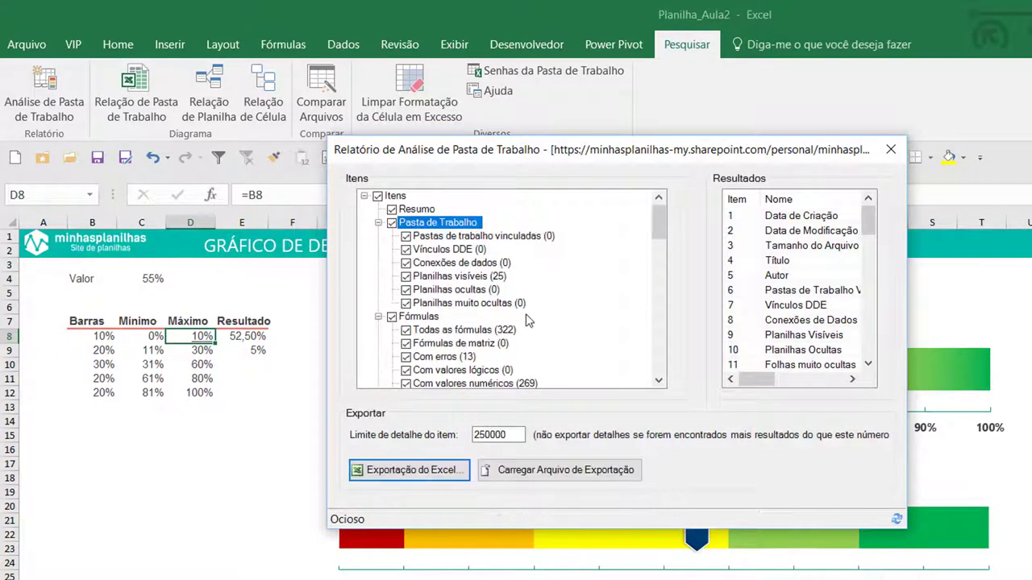
pyautogui.click(583, 476)
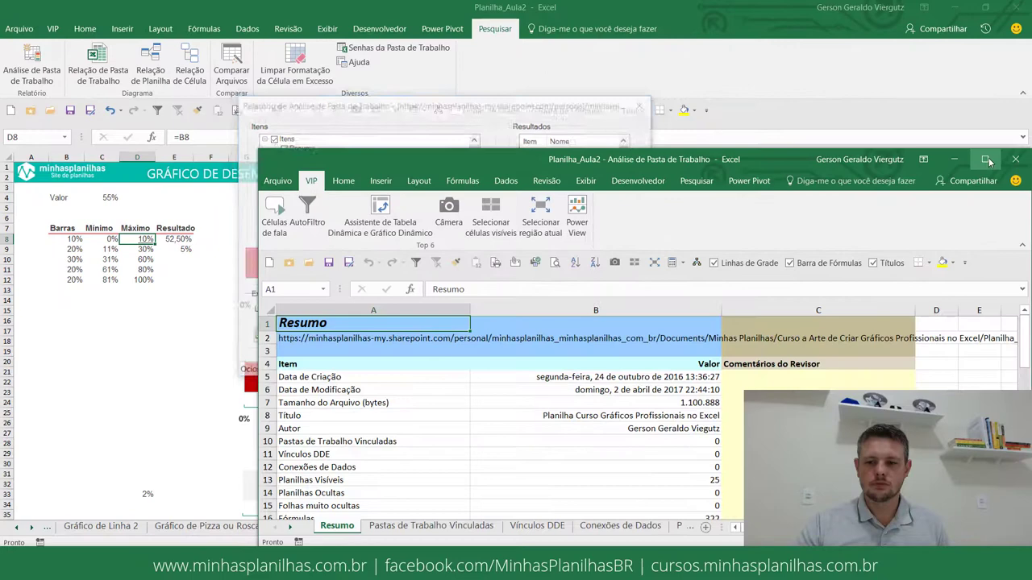
# Maximize the report and step through Resumo items from location to Título and Vínculos DDE
pyautogui.click(986, 158)
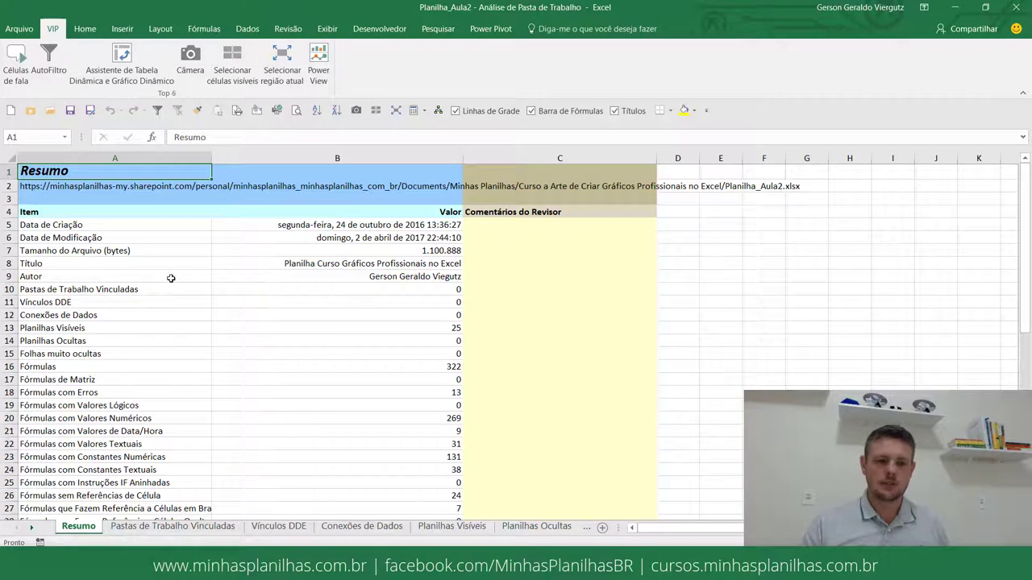
pyautogui.press('Down')
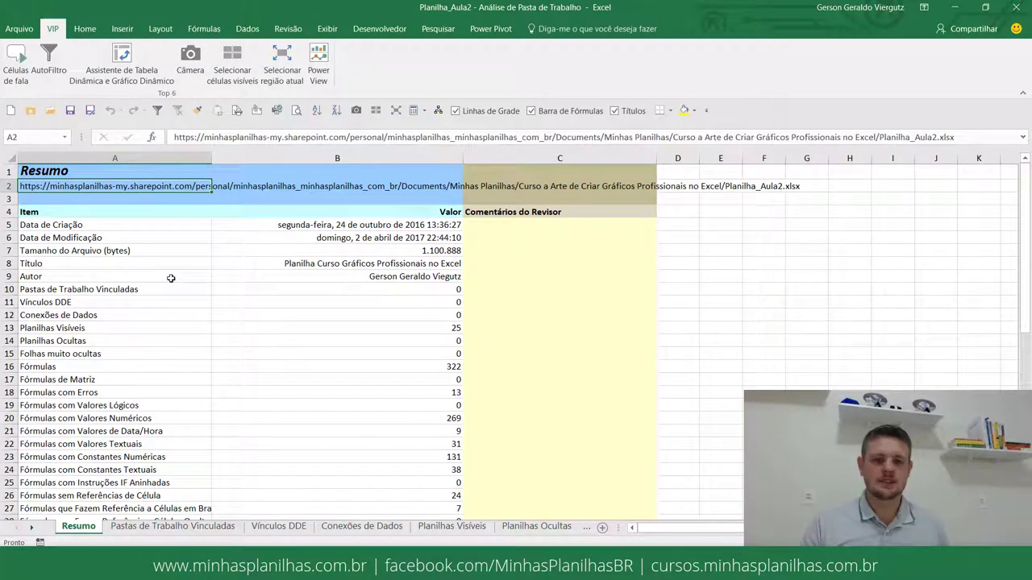
pyautogui.press('Down')
pyautogui.press('Down')
pyautogui.press('Down')
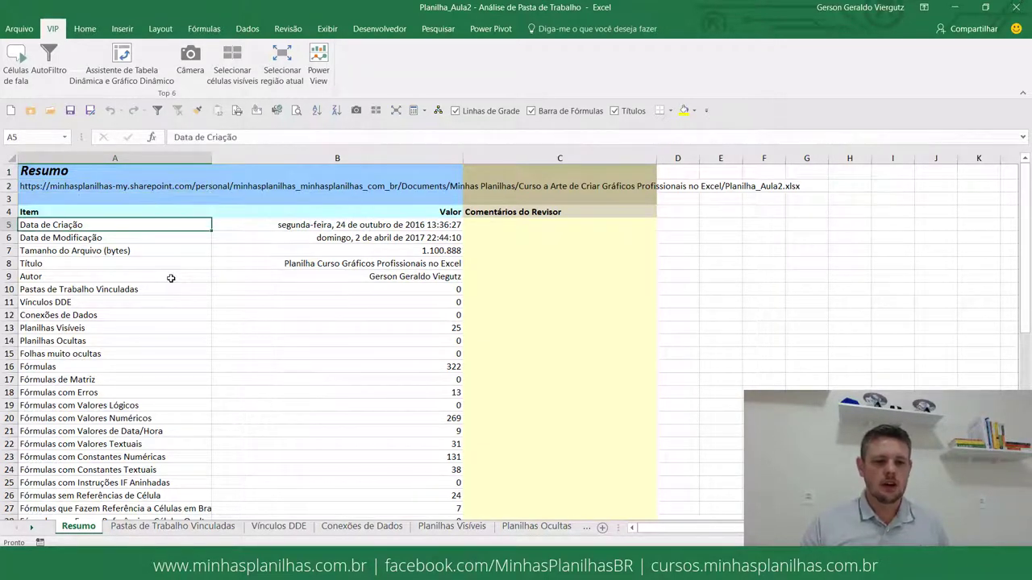
pyautogui.press('Down')
pyautogui.press('Down')
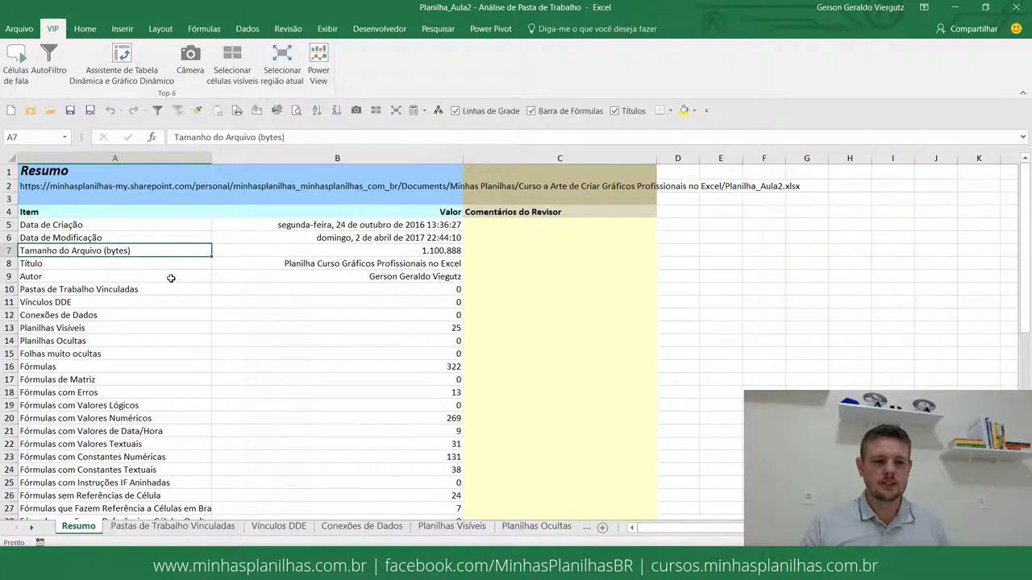
pyautogui.press('Down')
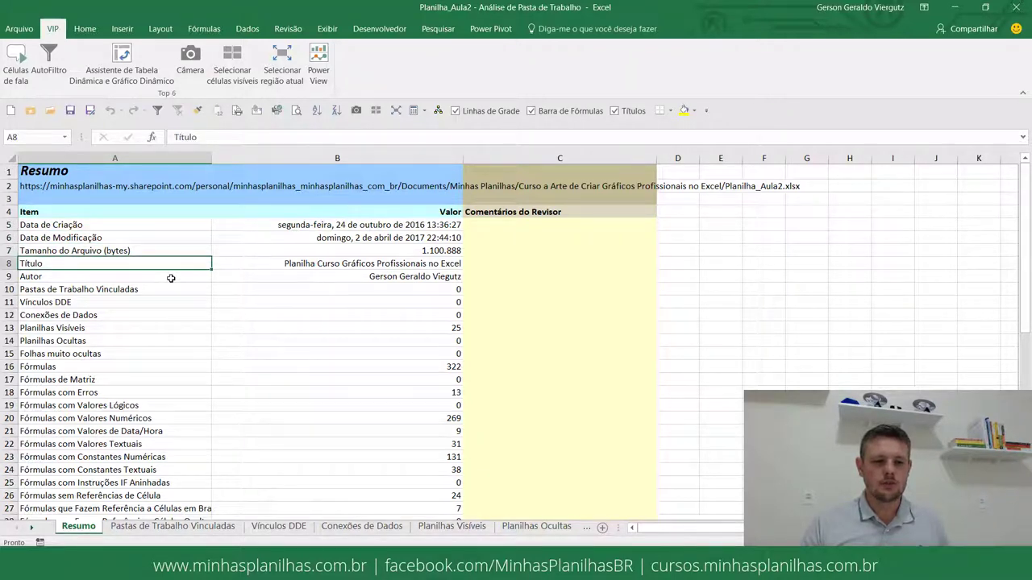
pyautogui.press('Down')
pyautogui.press('Down')
pyautogui.press('Down')
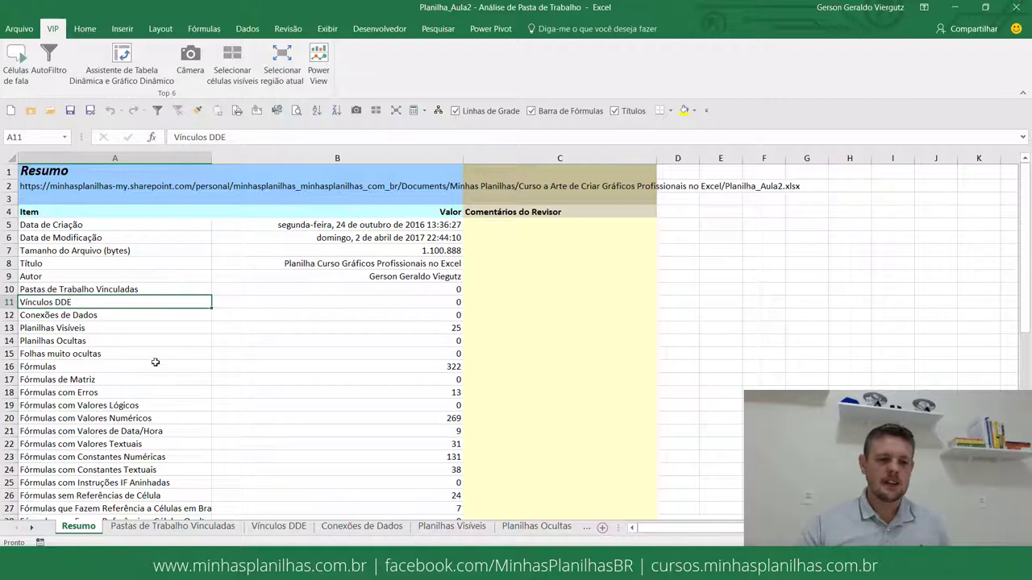
pyautogui.scroll(-3, 156, 362)
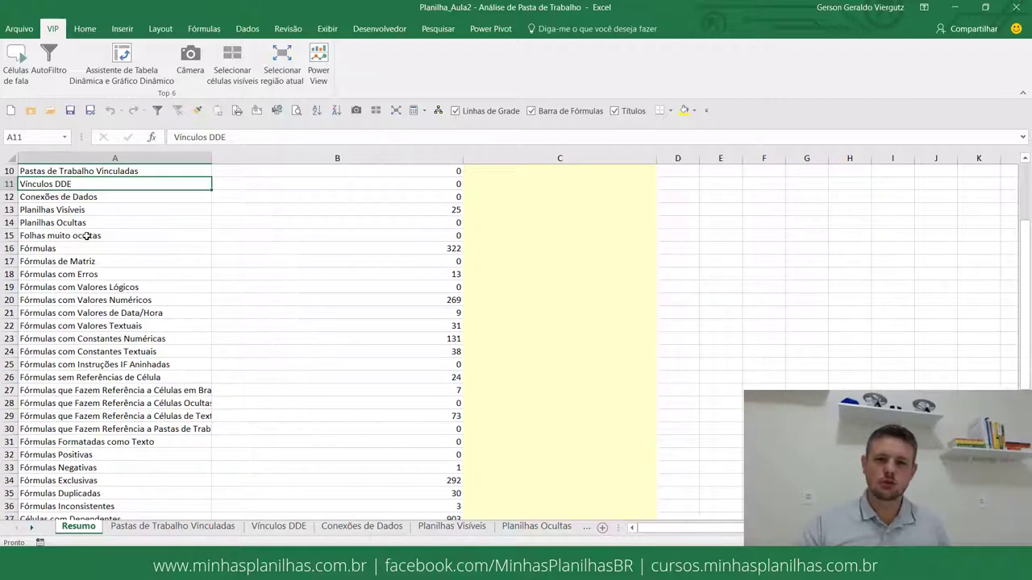
# Review Resumo formula counts: 322 formulas, array formulas, 13 errors, numeric, nested IFs 0
pyautogui.click(429, 252)
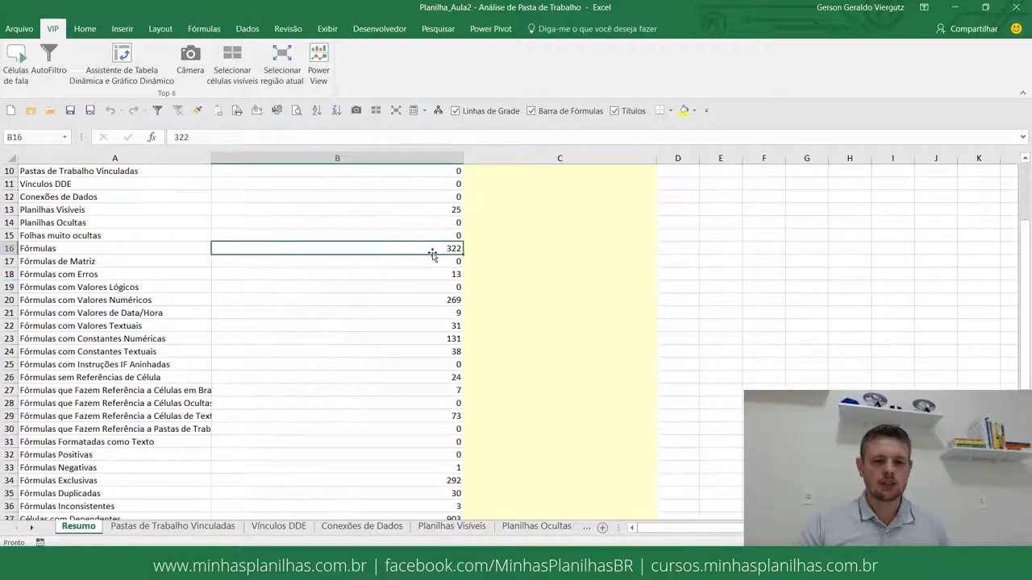
pyautogui.click(446, 261)
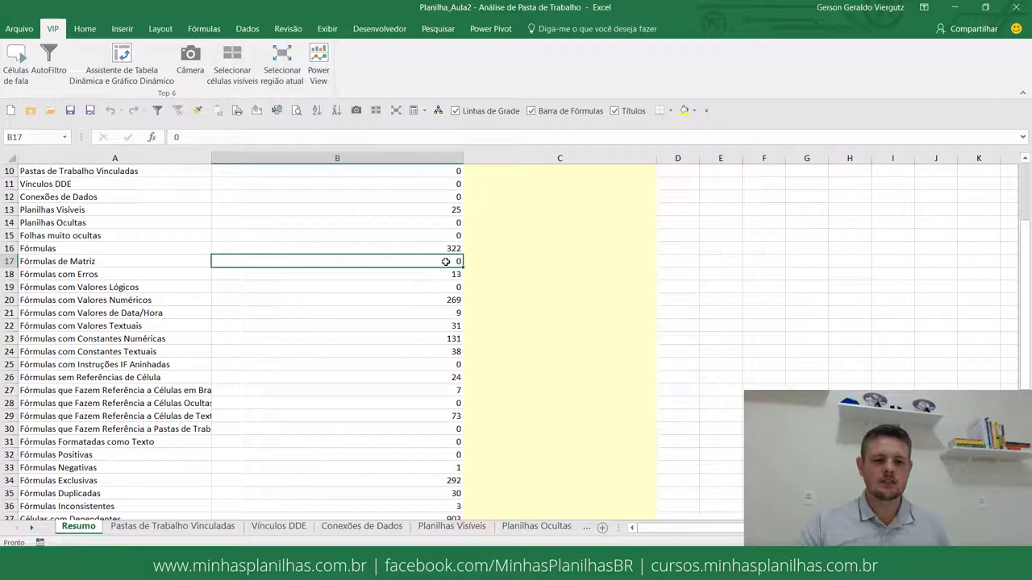
pyautogui.click(424, 274)
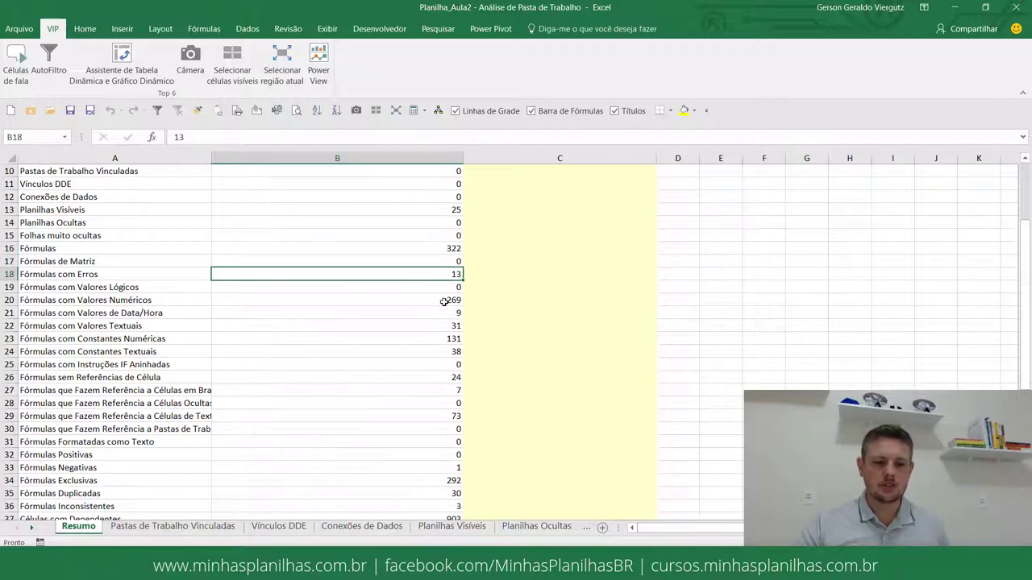
pyautogui.click(444, 301)
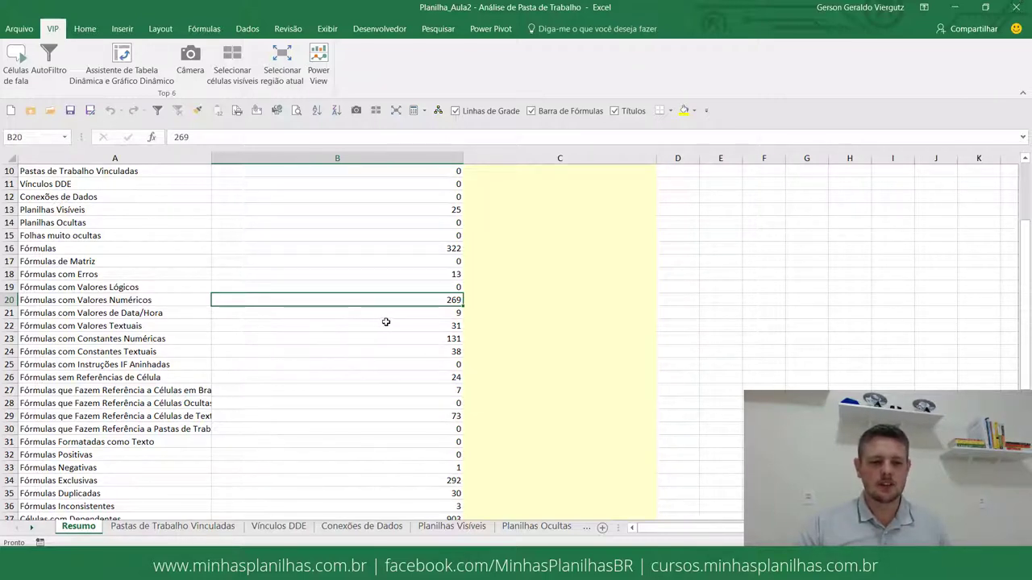
pyautogui.click(155, 340)
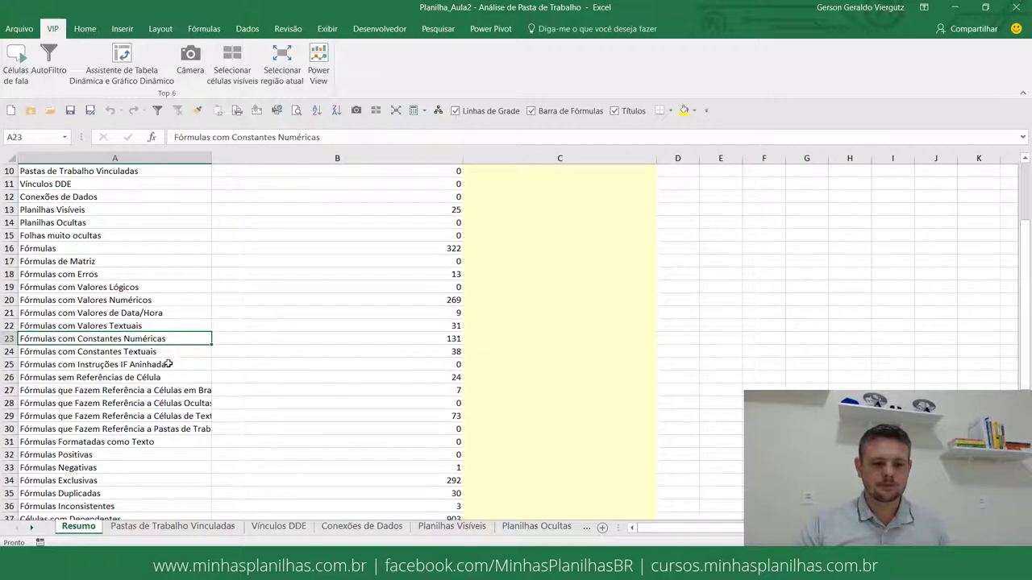
pyautogui.click(169, 363)
pyautogui.click(405, 362)
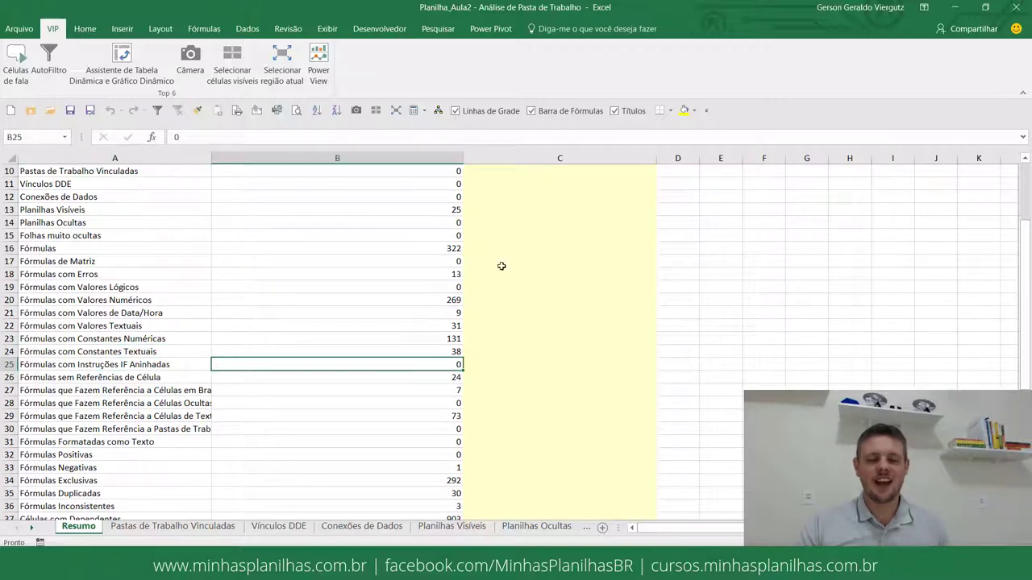
# Scroll through the rest of Resumo, then view the empty Pastas de Trabalho Vinculadas sheet
pyautogui.scroll(-1, 388, 325)
pyautogui.scroll(-2, 389, 326)
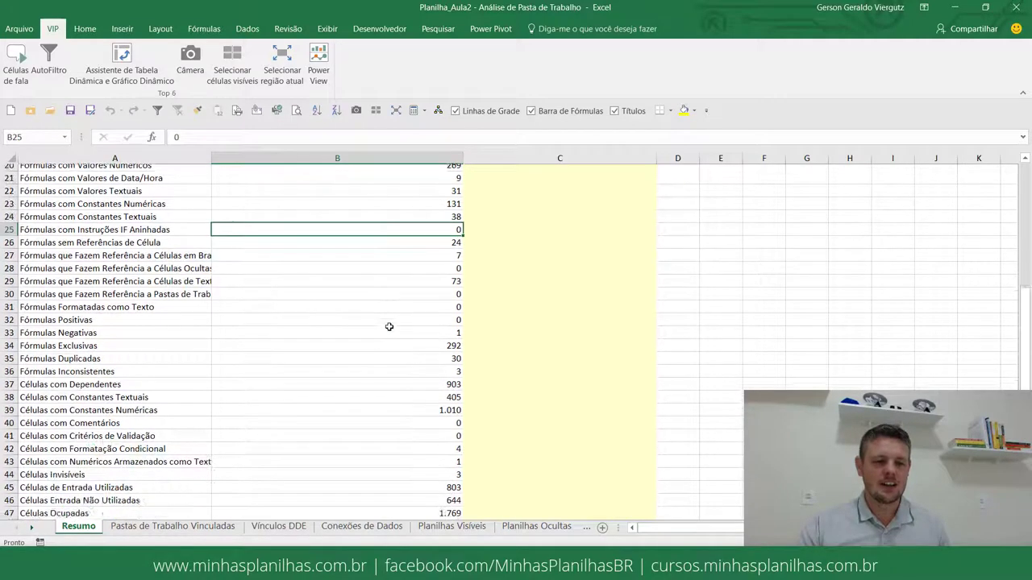
pyautogui.scroll(-3, 388, 326)
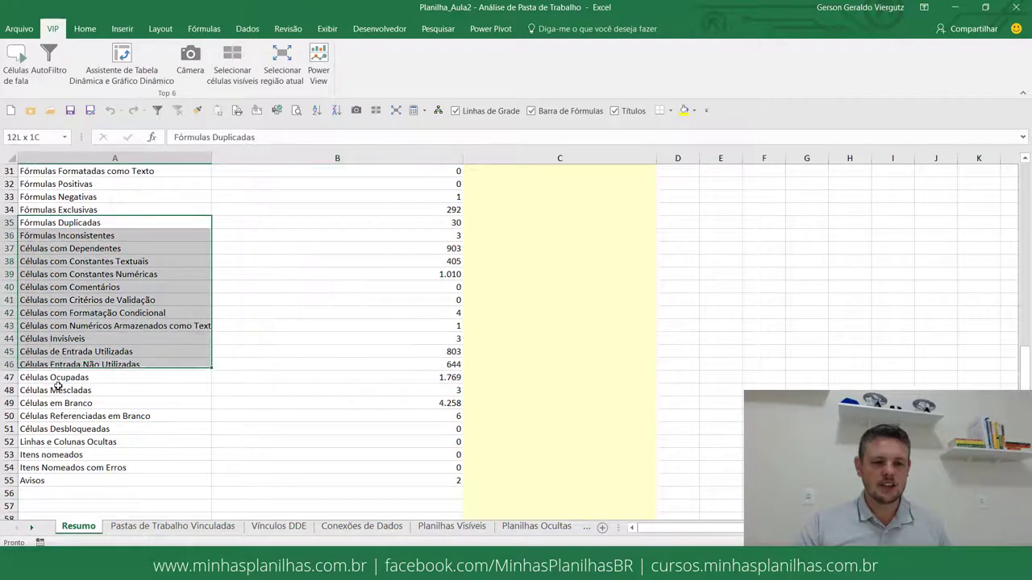
pyautogui.moveTo(63, 224); pyautogui.dragTo(61, 416)
pyautogui.scroll(4, 262, 303)
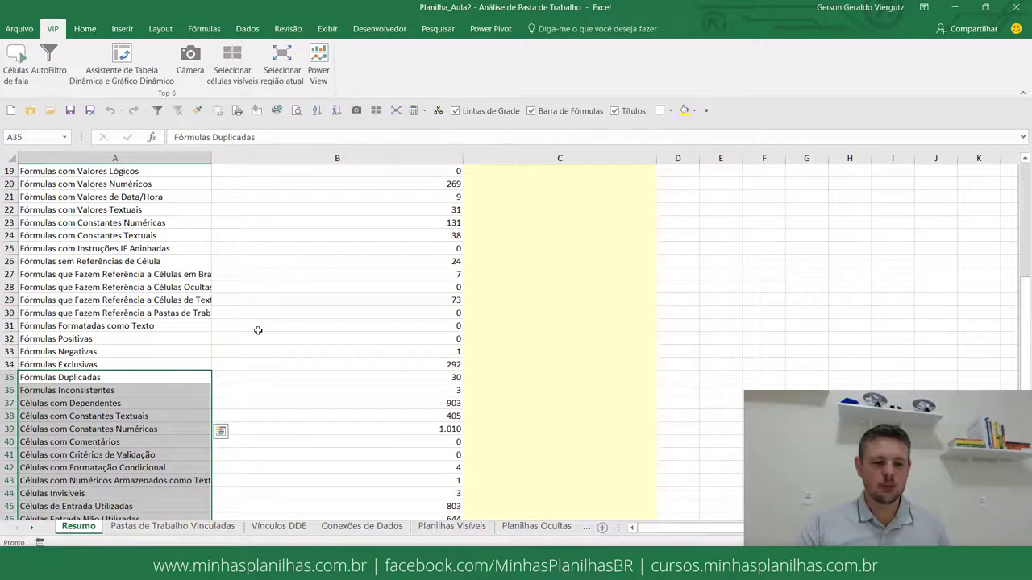
pyautogui.scroll(6, 254, 330)
pyautogui.click(171, 525)
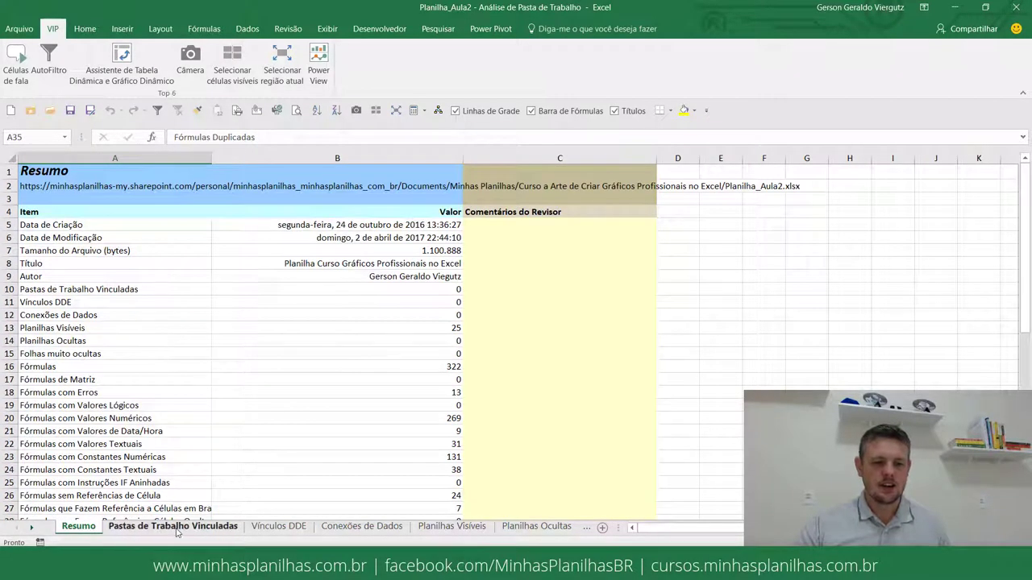
pyautogui.click(136, 289)
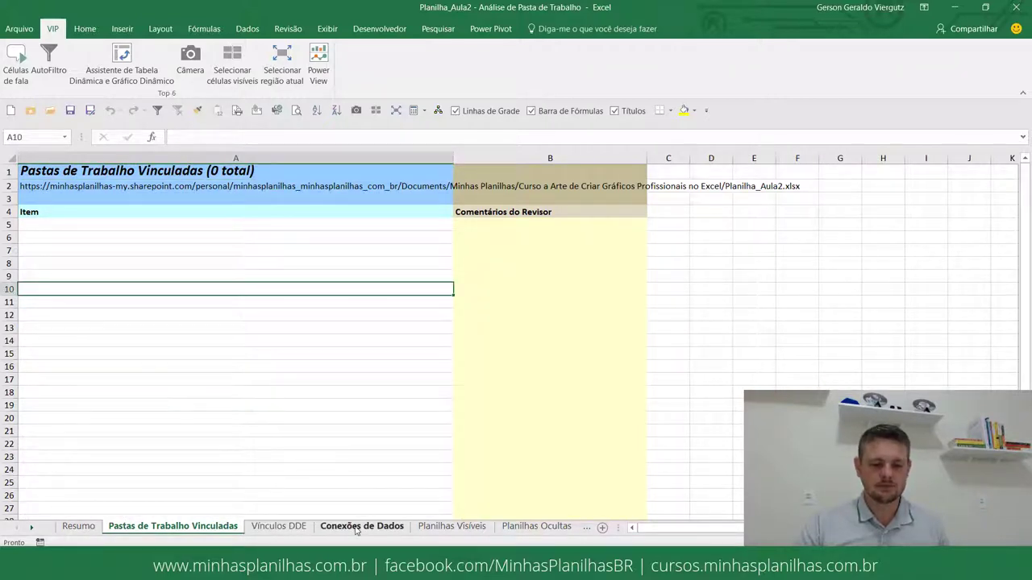
# View Vínculos DDE, Conexões de Dados and Planilhas Visíveis, inspecting entries like Introdução a Gráficos
pyautogui.click(283, 528)
pyautogui.click(377, 532)
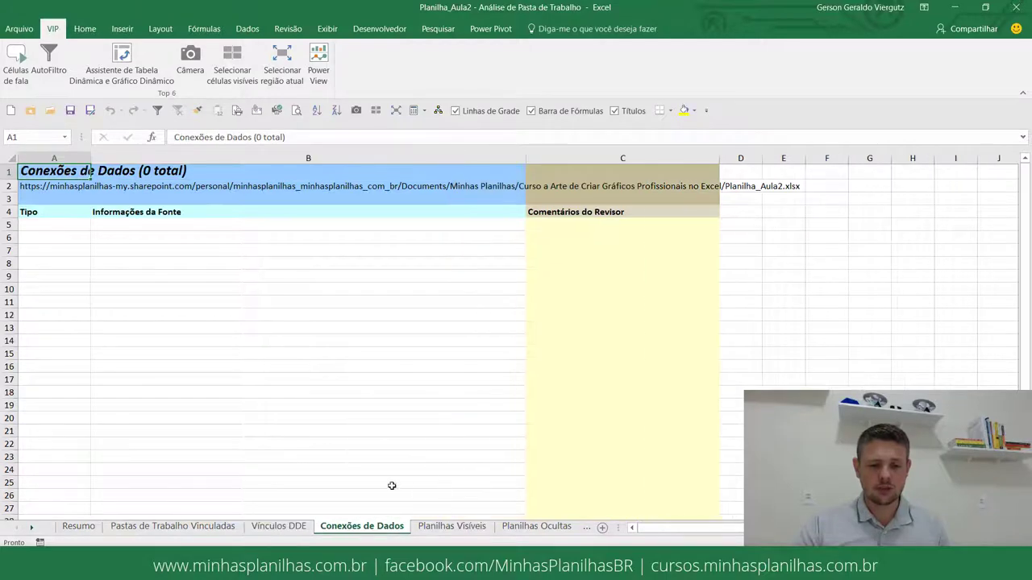
pyautogui.click(453, 528)
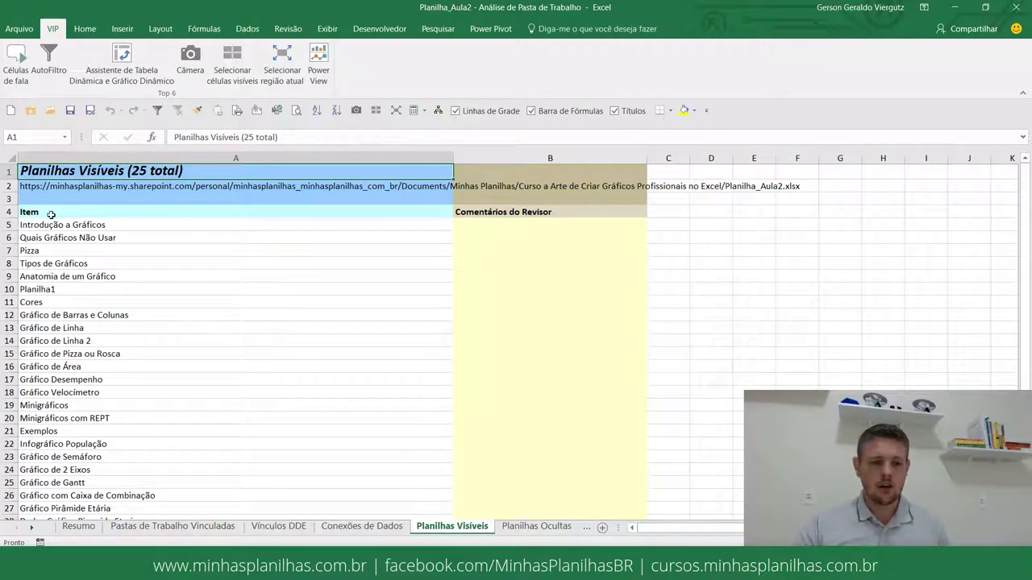
pyautogui.click(72, 235)
pyautogui.scroll(-5, 155, 338)
pyautogui.scroll(1, 155, 338)
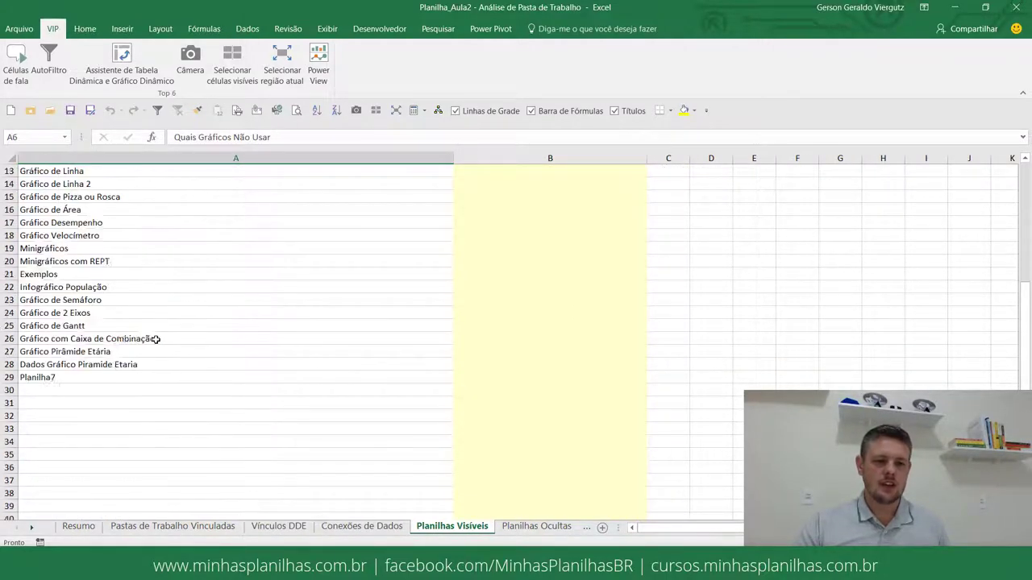
pyautogui.scroll(4, 154, 338)
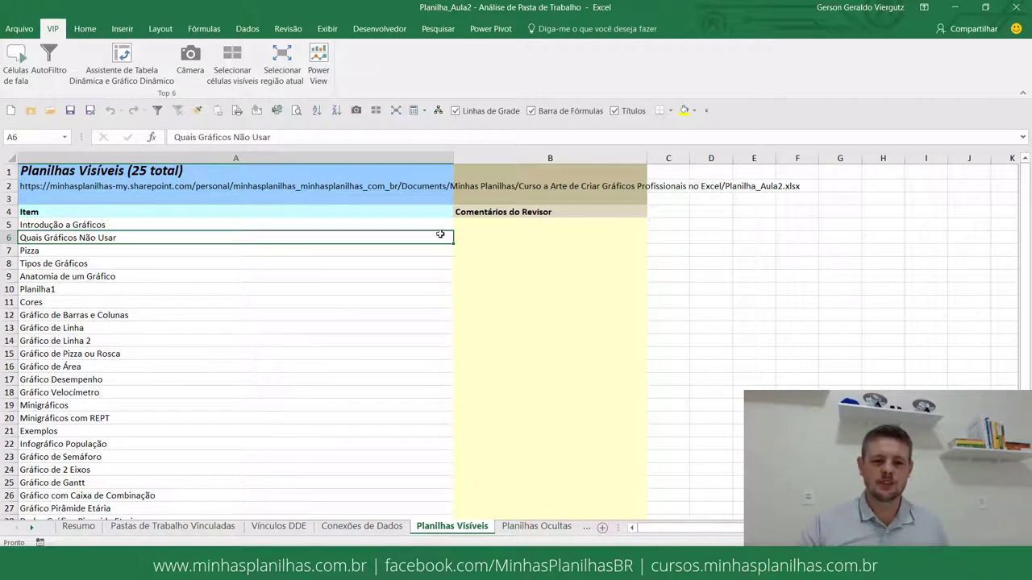
pyautogui.click(471, 225)
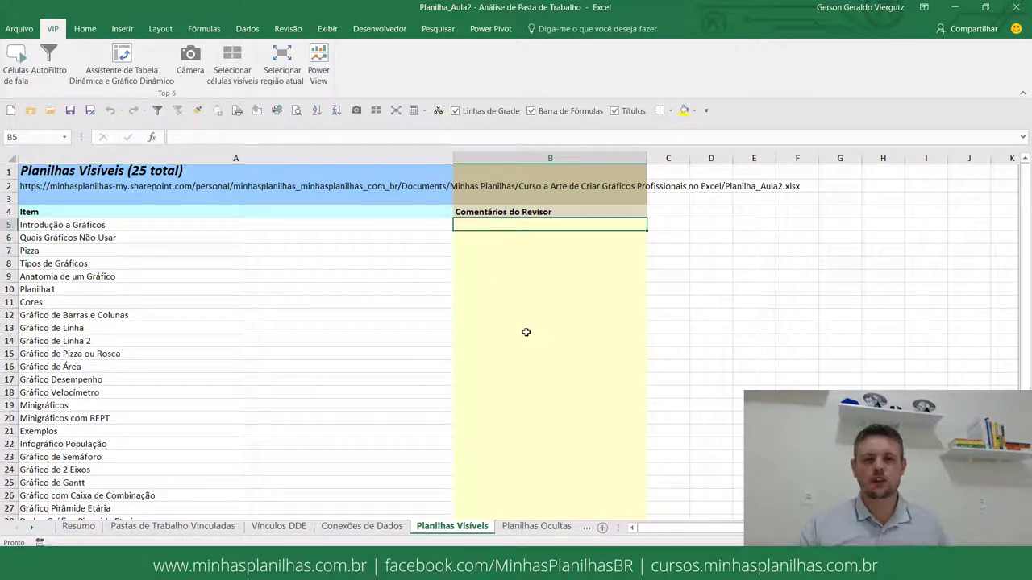
pyautogui.click(70, 225)
pyautogui.click(532, 226)
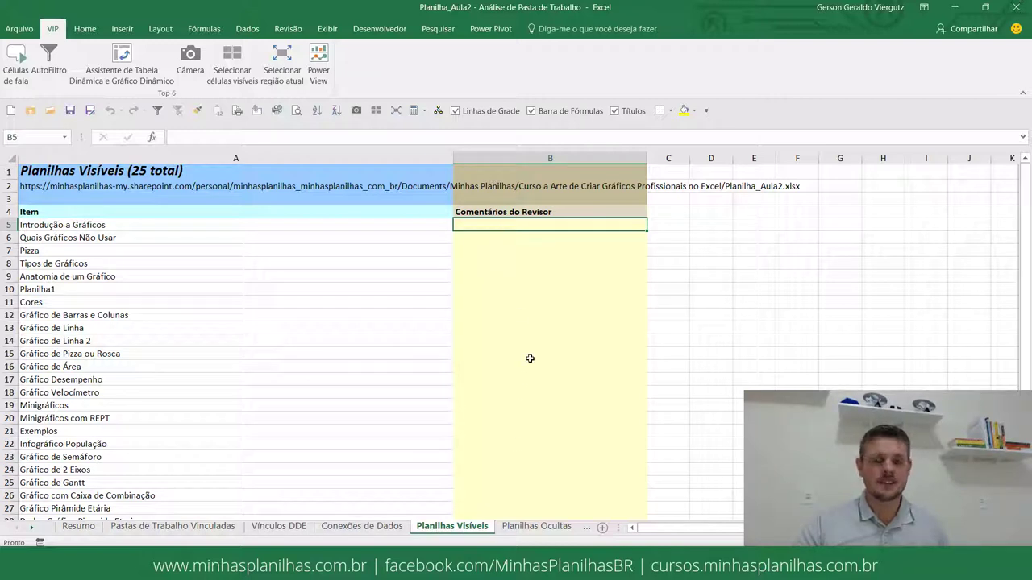
# View the Planilhas Ocultas and empty Folhas muito ocultas sheets
pyautogui.click(522, 527)
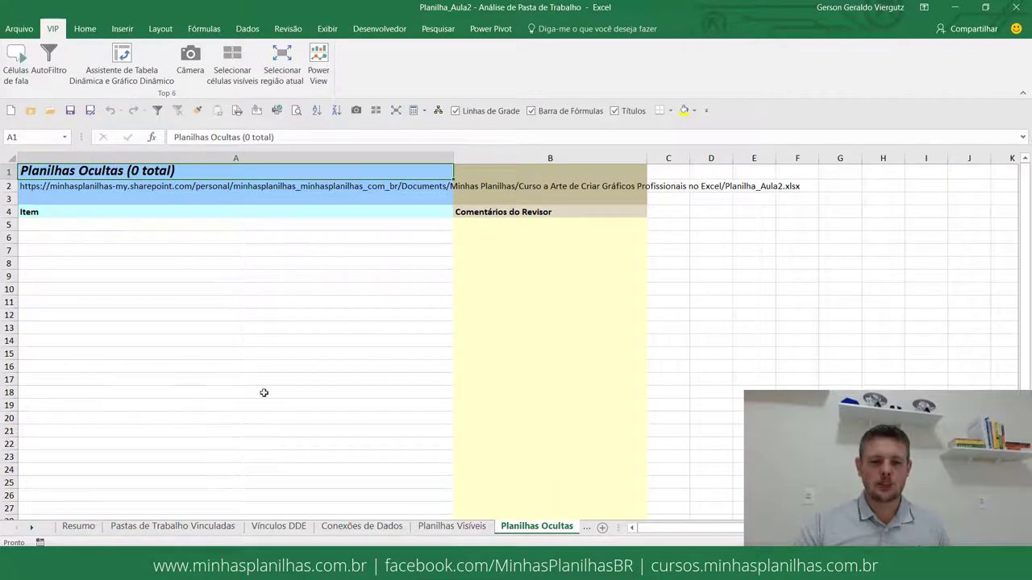
pyautogui.click(588, 526)
pyautogui.click(443, 527)
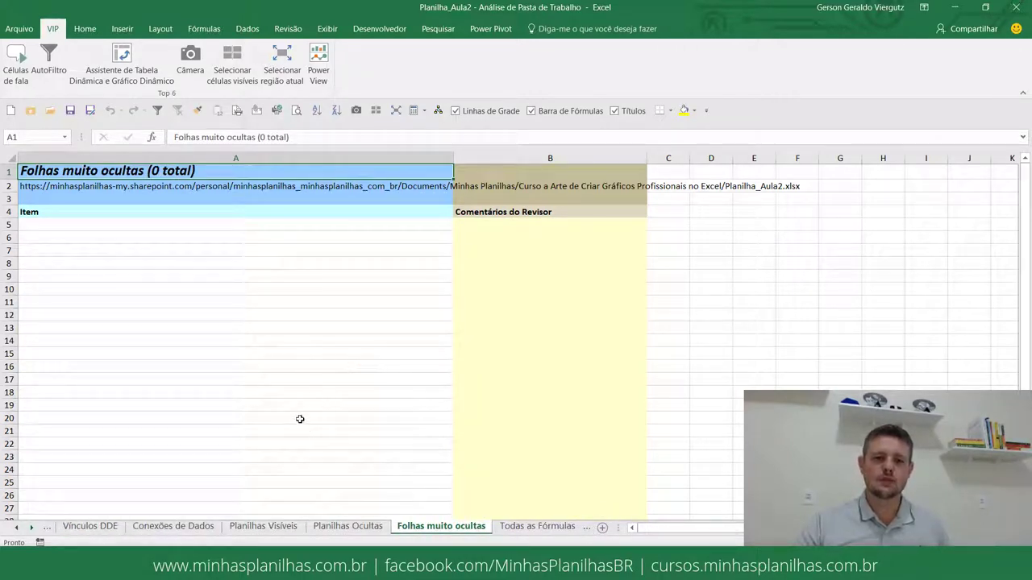
pyautogui.click(79, 228)
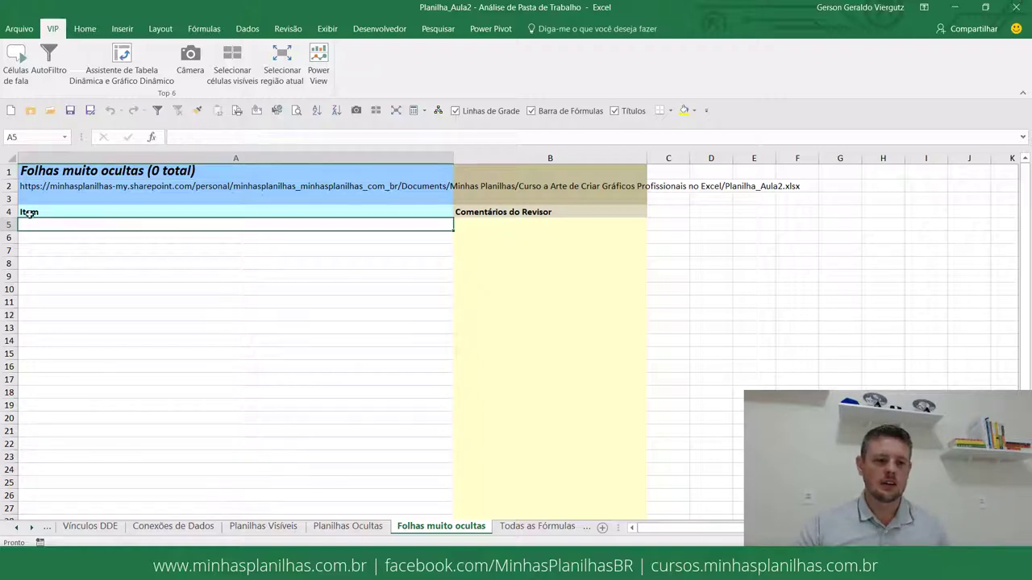
# Inspect the last entry of Todas as Fórmulas: G26 with =D26/SUM($D$8:$D$26)
pyautogui.click(525, 528)
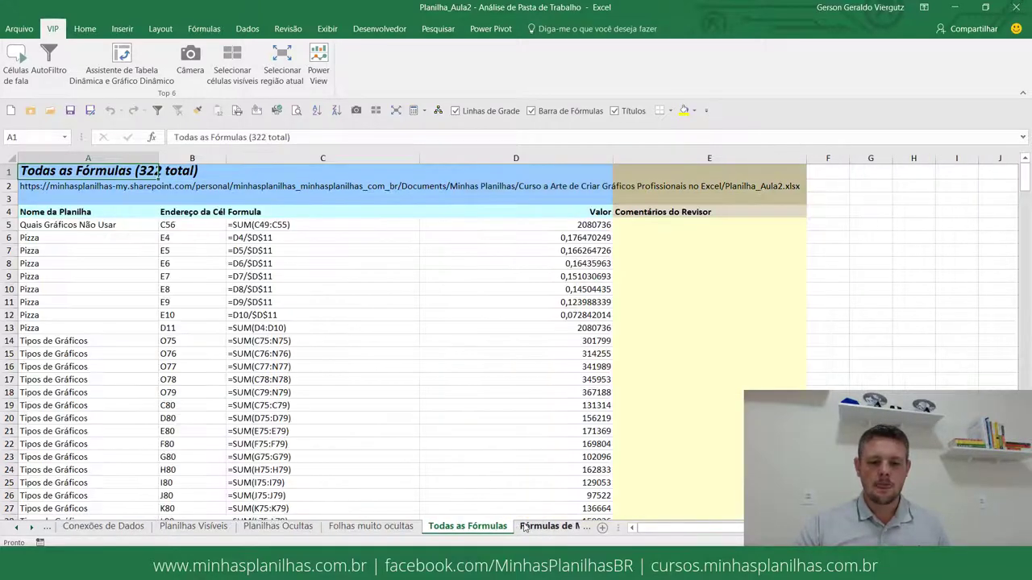
pyautogui.moveTo(1025, 181); pyautogui.dragTo(1026, 367)
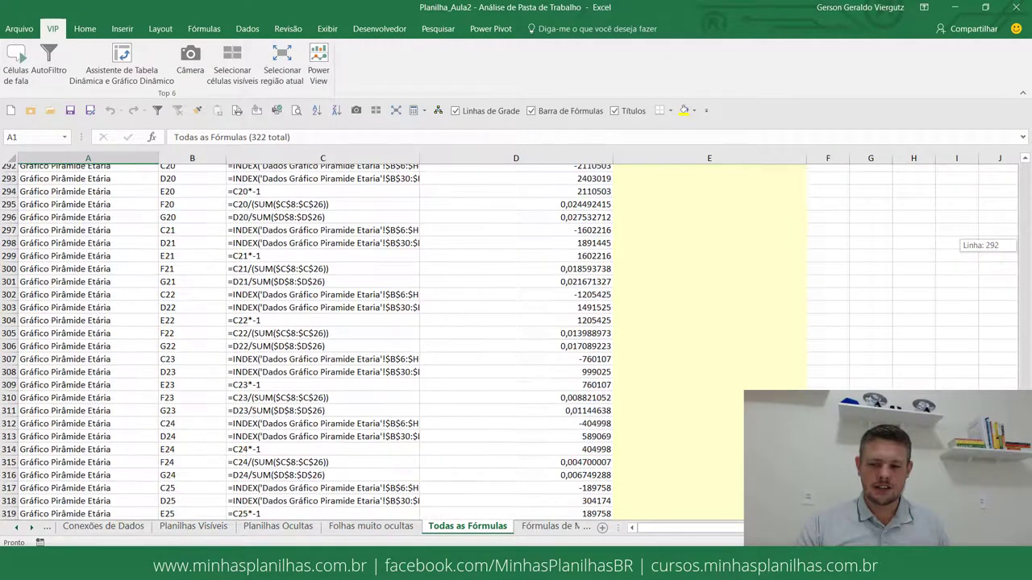
pyautogui.moveTo(1026, 367); pyautogui.dragTo(1026, 484)
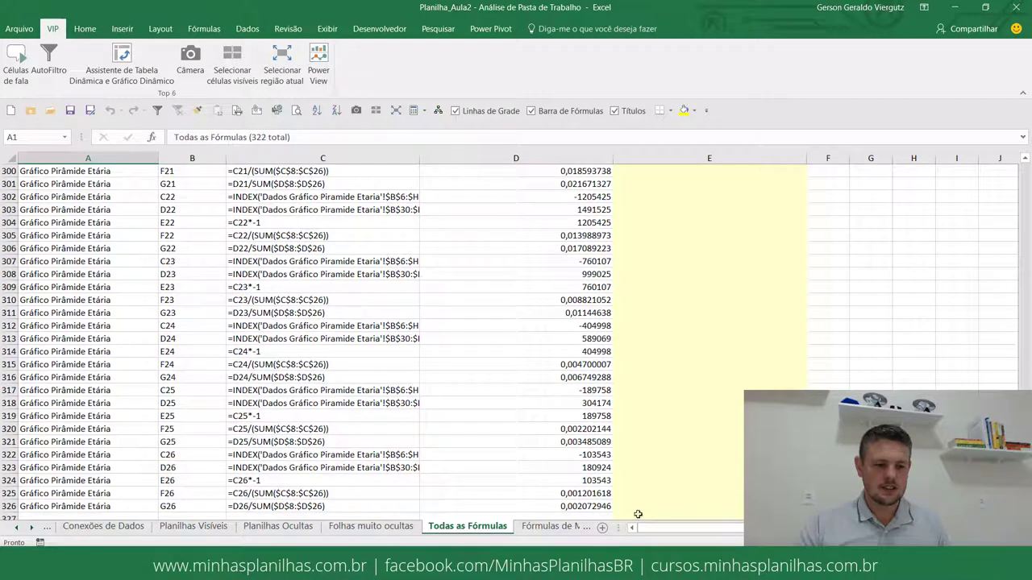
pyautogui.click(54, 506)
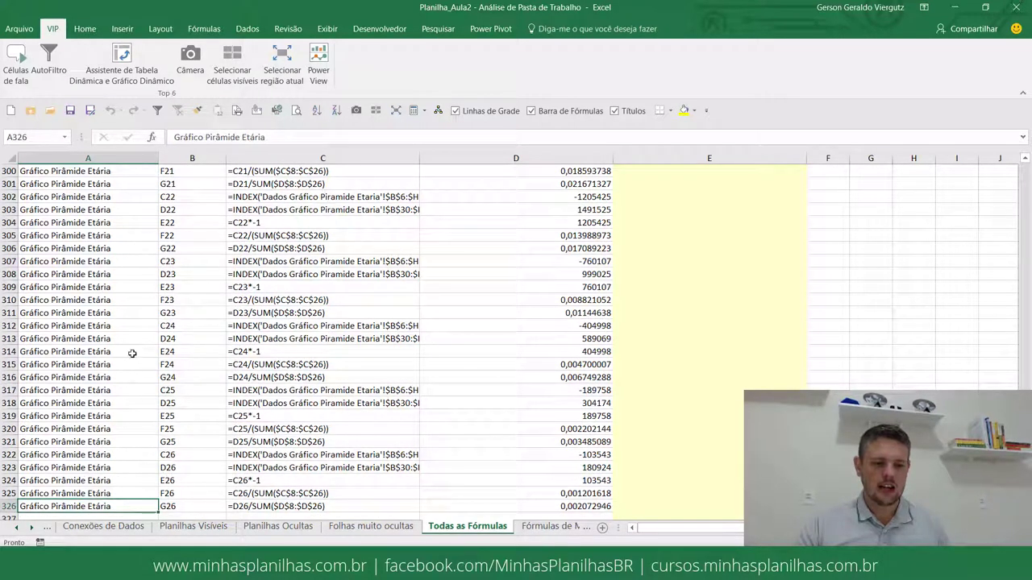
pyautogui.click(179, 505)
pyautogui.click(258, 507)
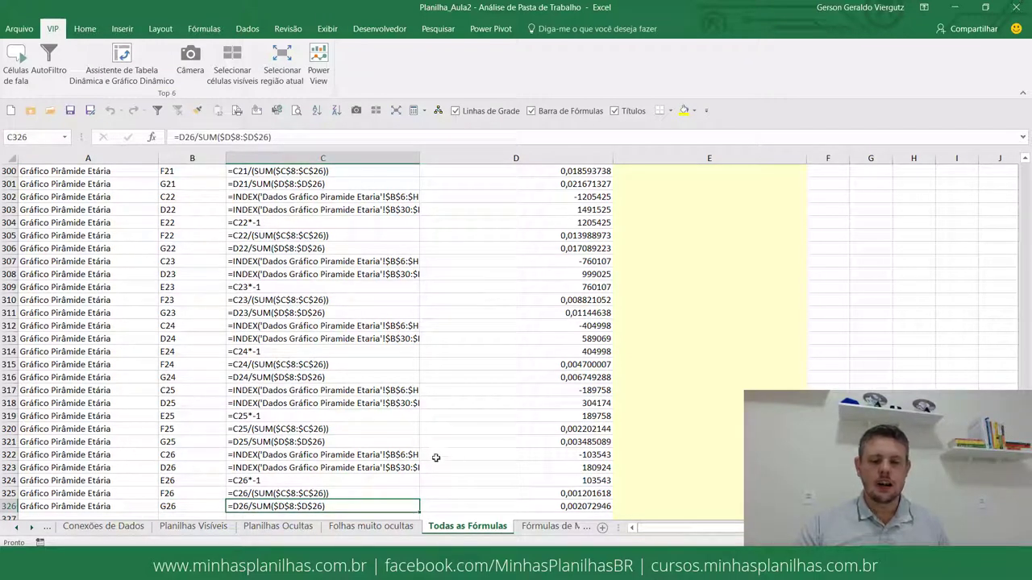
# Return to the top and inspect the first formula =SUM(C49:C55) and its source sheet
pyautogui.scroll(5, 748, 225)
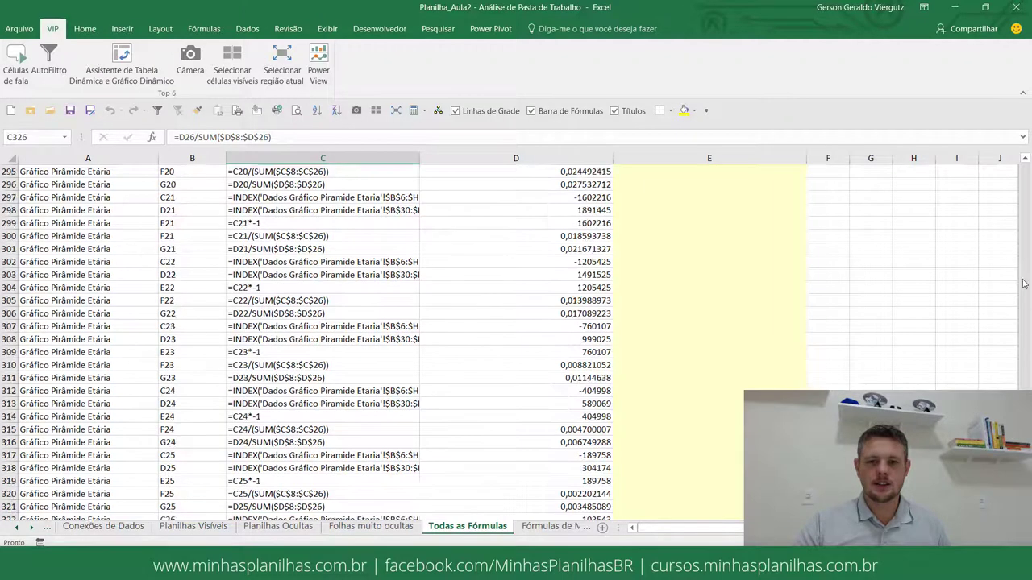
pyautogui.scroll(20, 747, 224)
pyautogui.scroll(20, 748, 225)
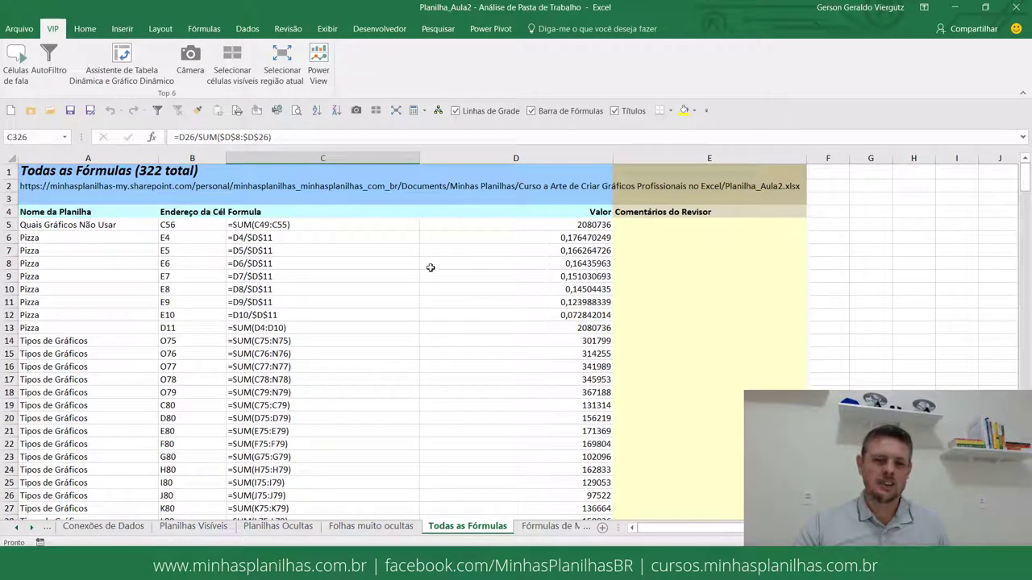
pyautogui.click(310, 227)
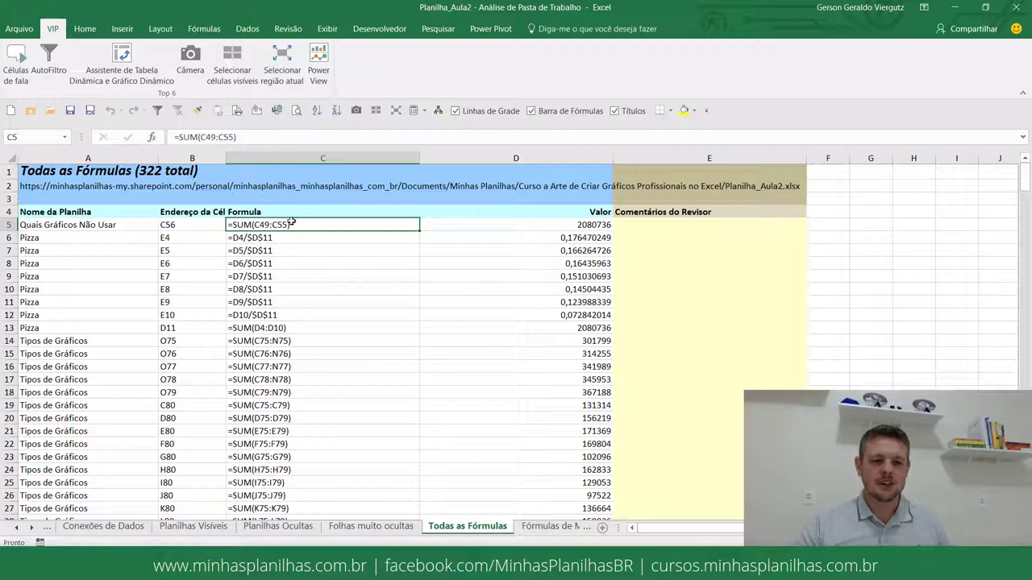
pyautogui.click(89, 228)
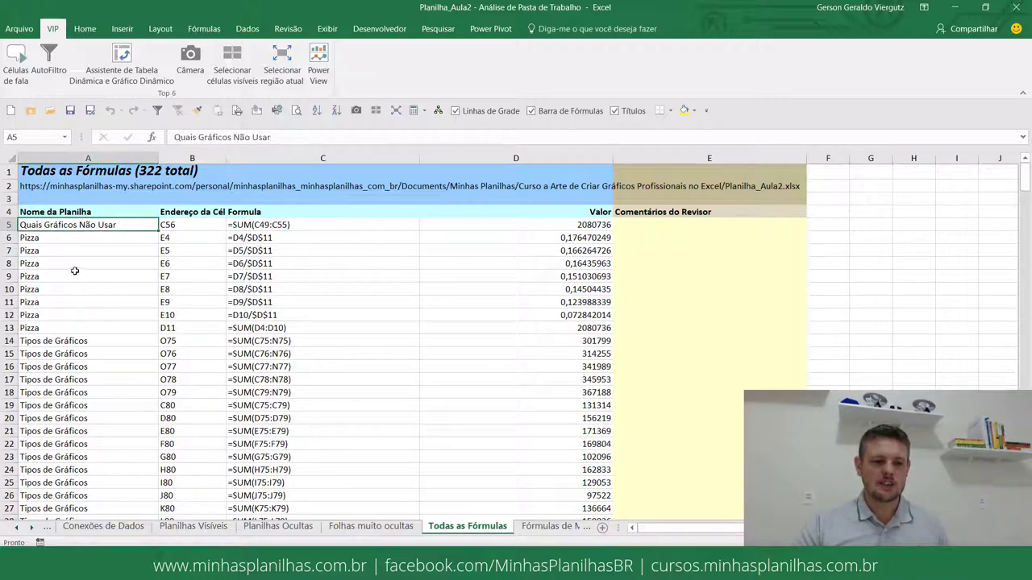
pyautogui.scroll(-2, 352, 237)
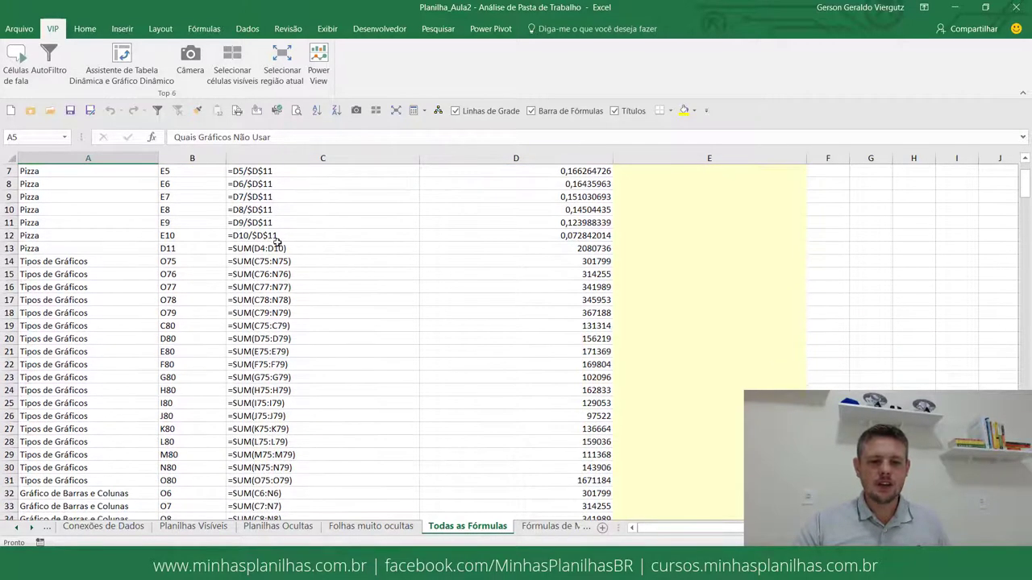
pyautogui.click(173, 266)
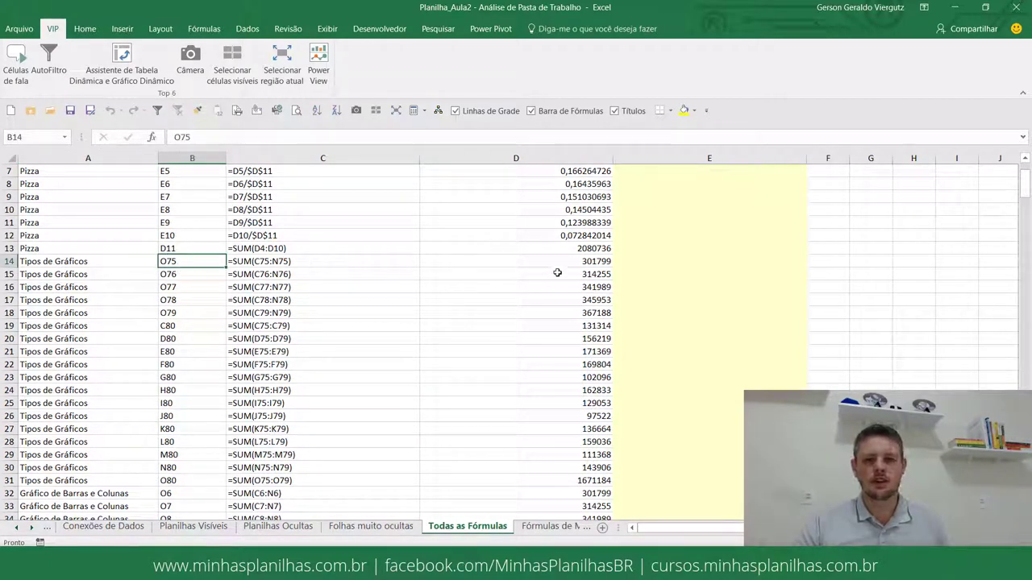
# Check the first reviewer comment cell, then view the empty Fórmulas de Matriz sheet
pyautogui.scroll(2, 484, 300)
pyautogui.click(640, 229)
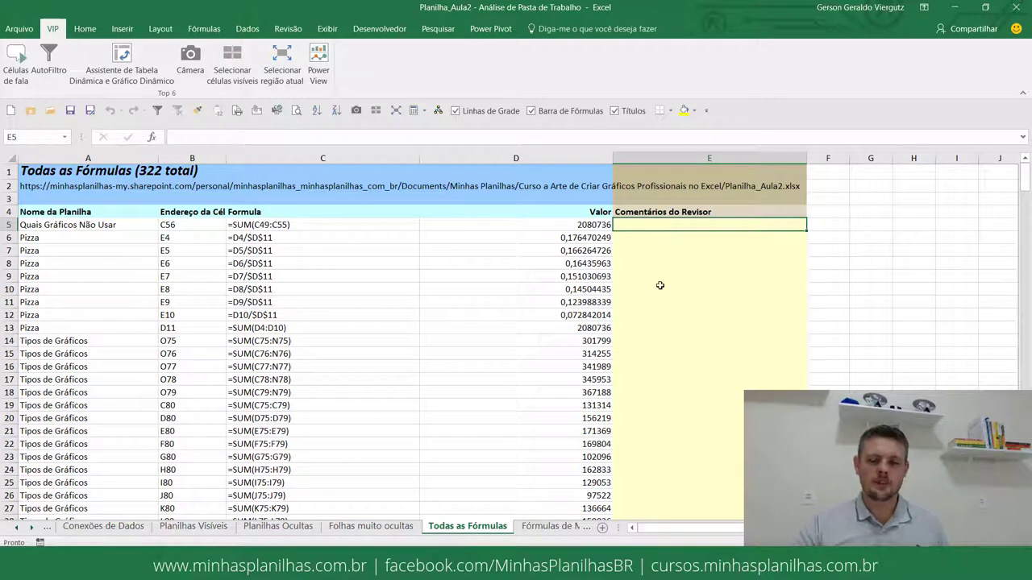
pyautogui.scroll(-5, 659, 285)
pyautogui.scroll(4, 449, 383)
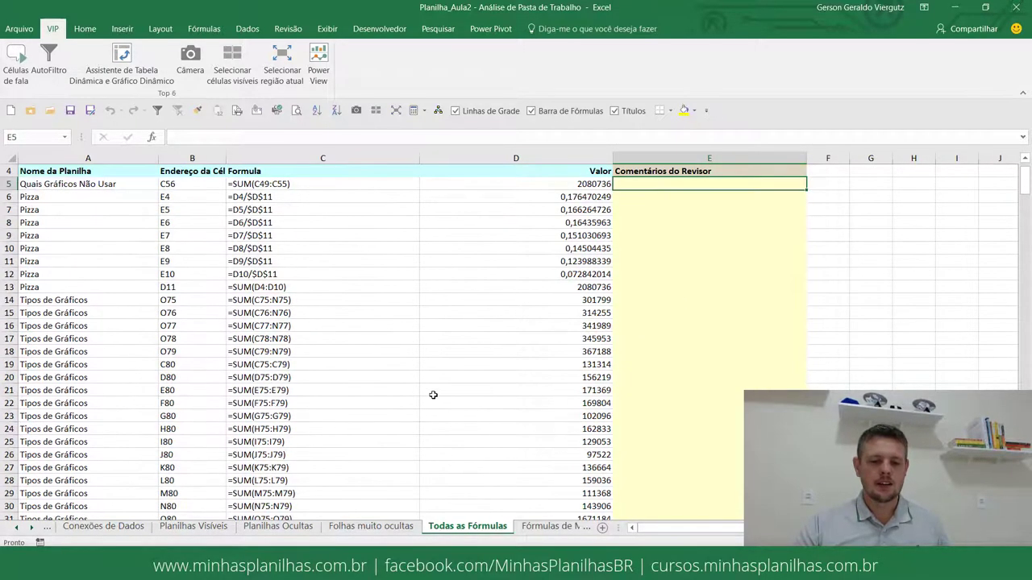
pyautogui.click(548, 526)
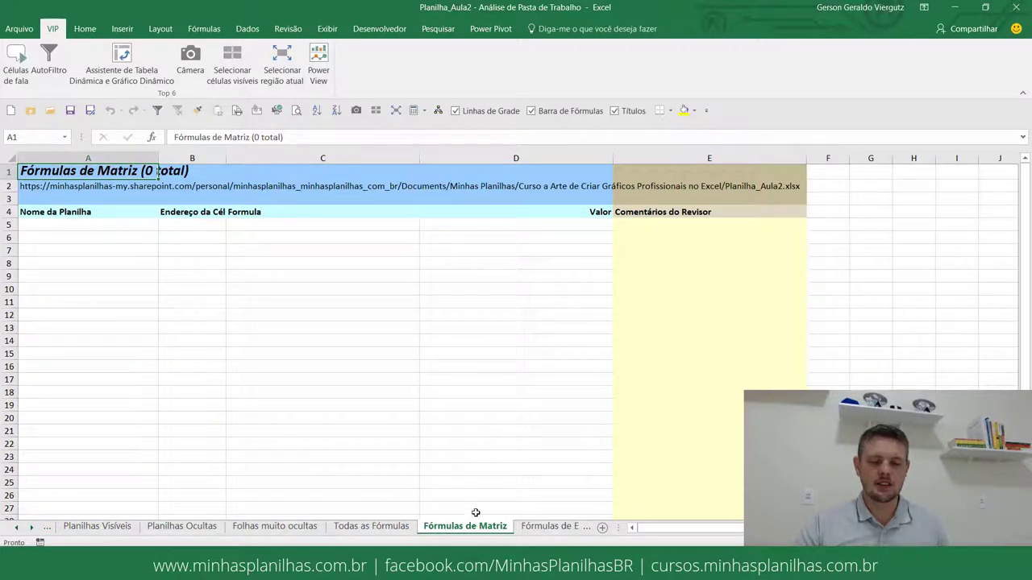
# Inspect the Fórmulas de Erro sheet's #N/A values in cells D5, D6 and D17
pyautogui.click(538, 531)
pyautogui.click(342, 233)
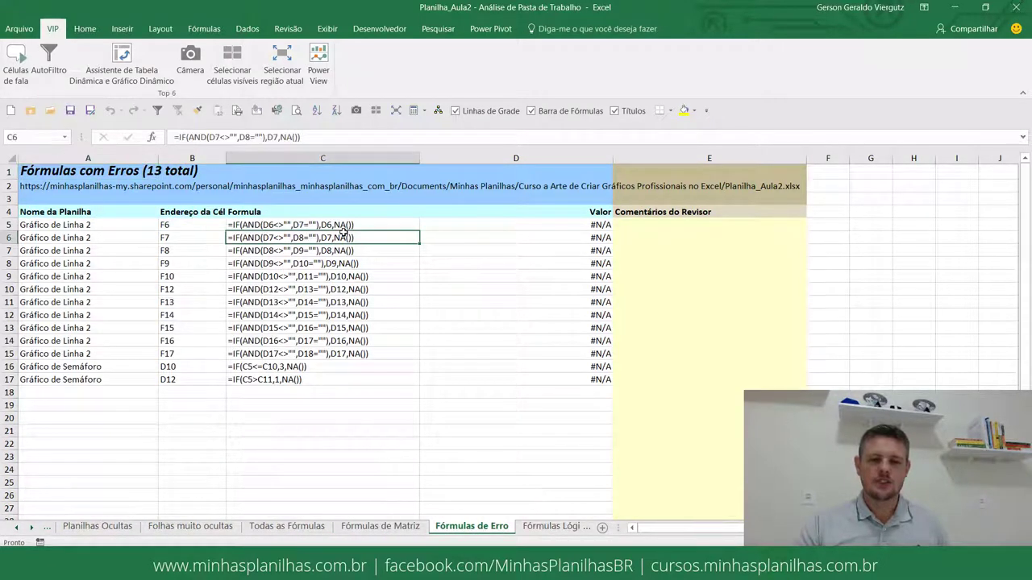
pyautogui.click(550, 222)
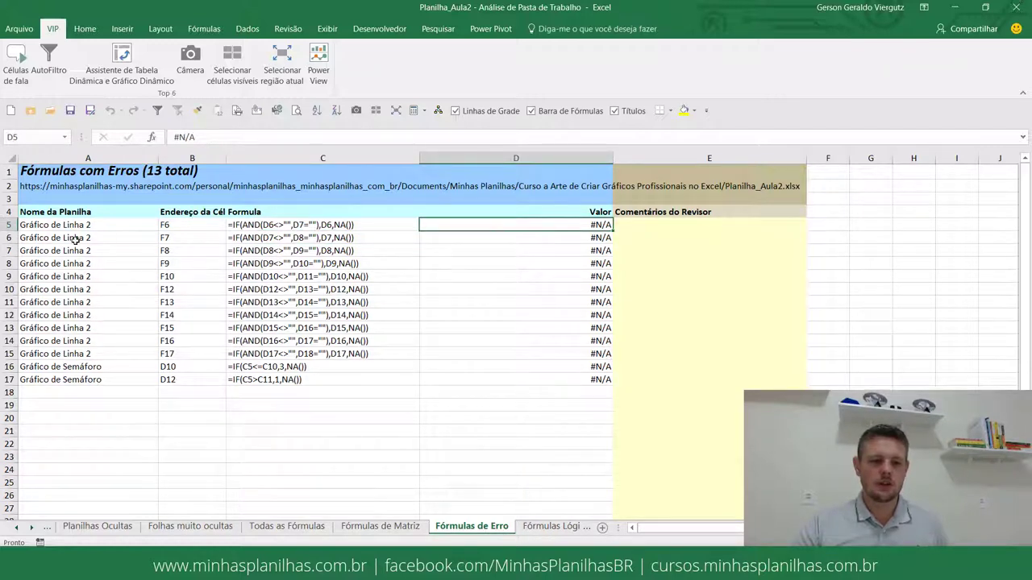
pyautogui.click(590, 381)
pyautogui.click(520, 236)
pyautogui.click(536, 222)
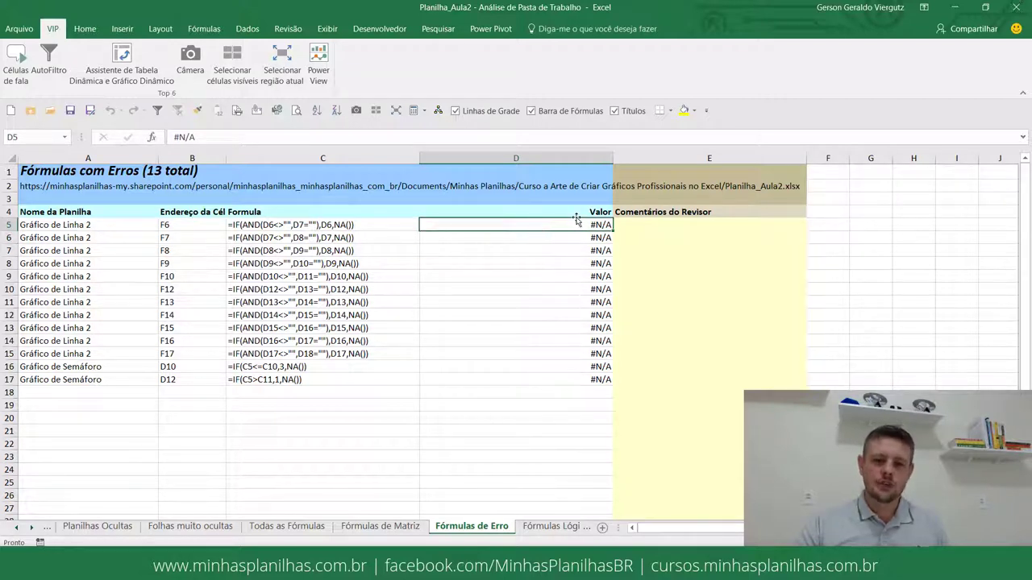
# Step through Fórmulas Lógicas, Numéricas, Data e Hora, Textuais and constant-formula sheets to IFs aninhados
pyautogui.hotkey('ctrl', 'pagedown')
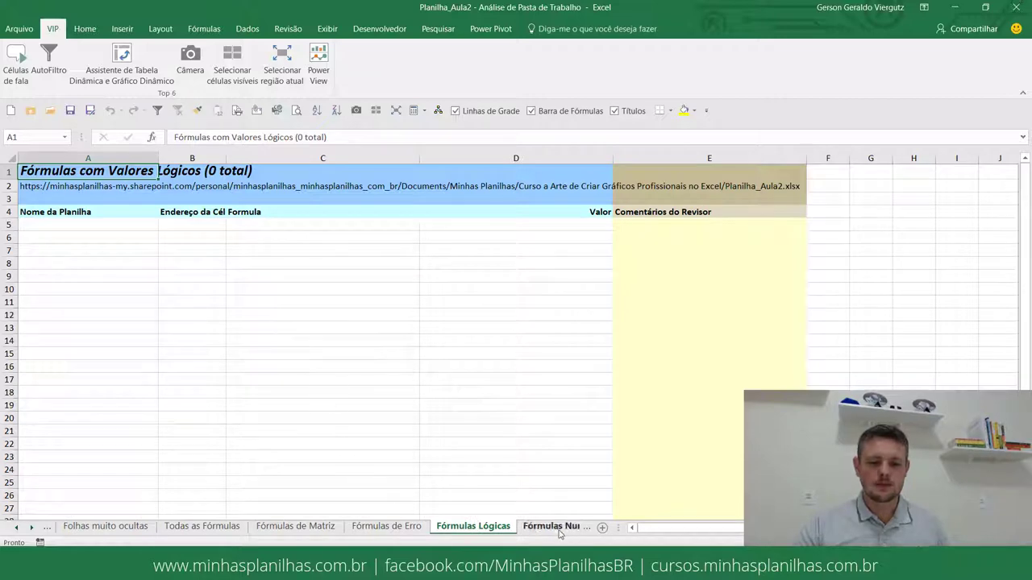
pyautogui.click(549, 529)
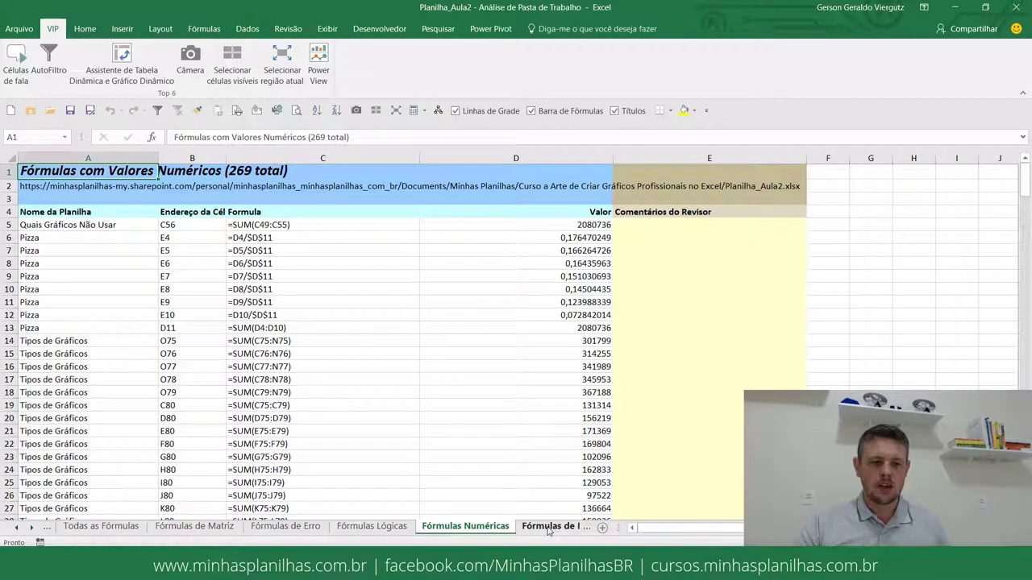
pyautogui.click(548, 527)
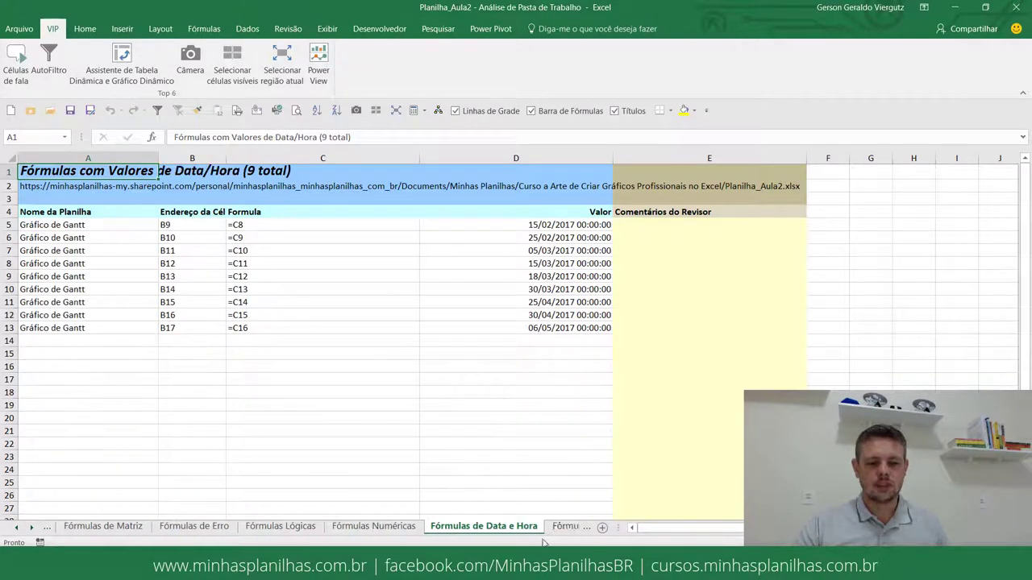
pyautogui.click(562, 527)
pyautogui.click(562, 527)
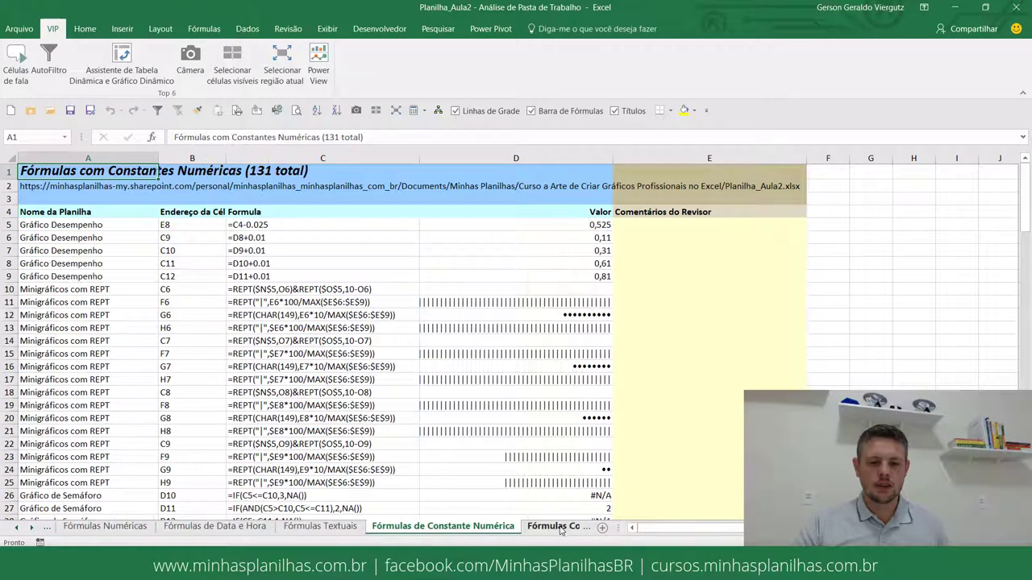
pyautogui.click(556, 526)
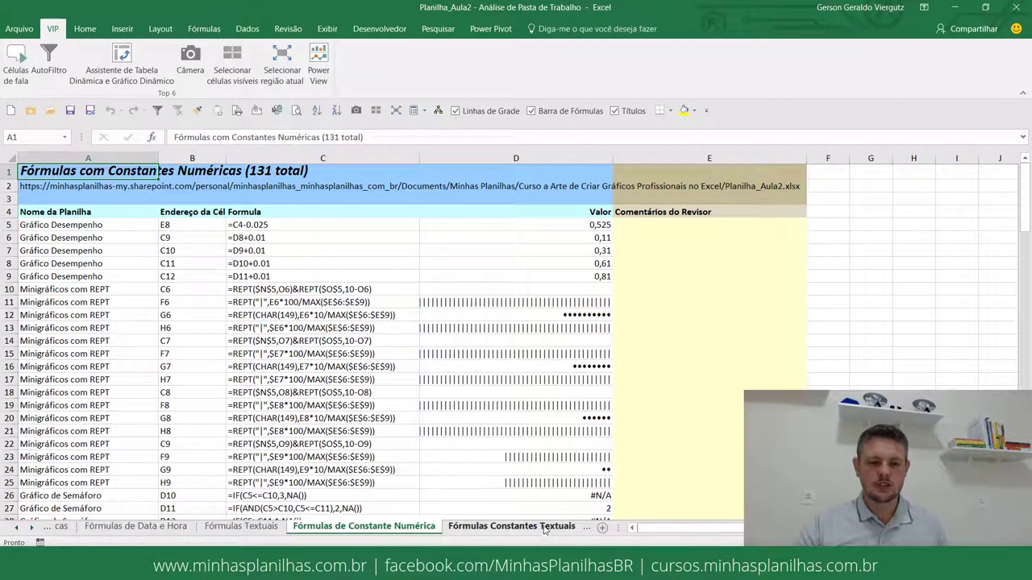
pyautogui.click(568, 528)
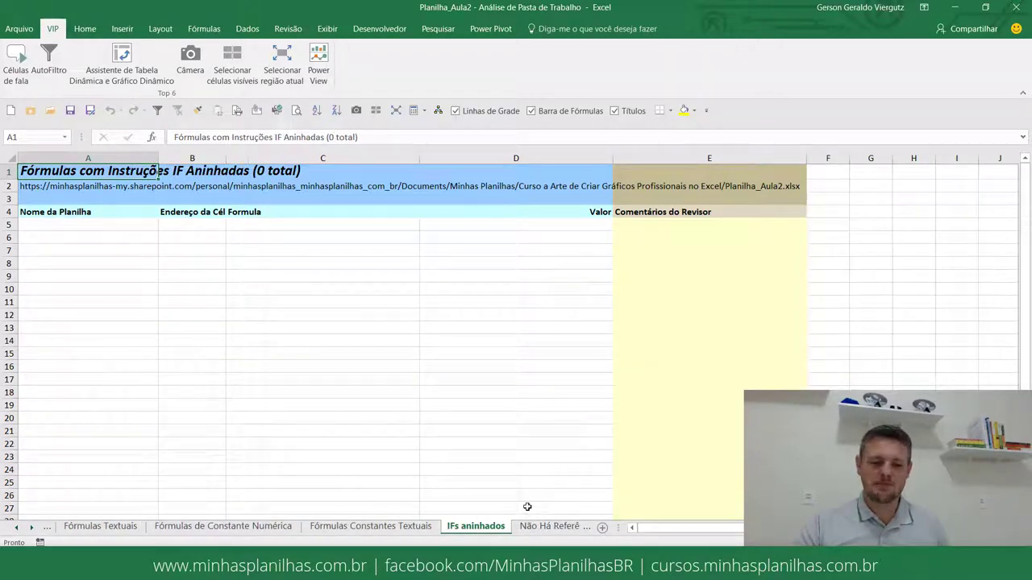
# Step through the cell-reference sheets (none, blank, hidden, text, external) to Formatado como Texto
pyautogui.click(537, 526)
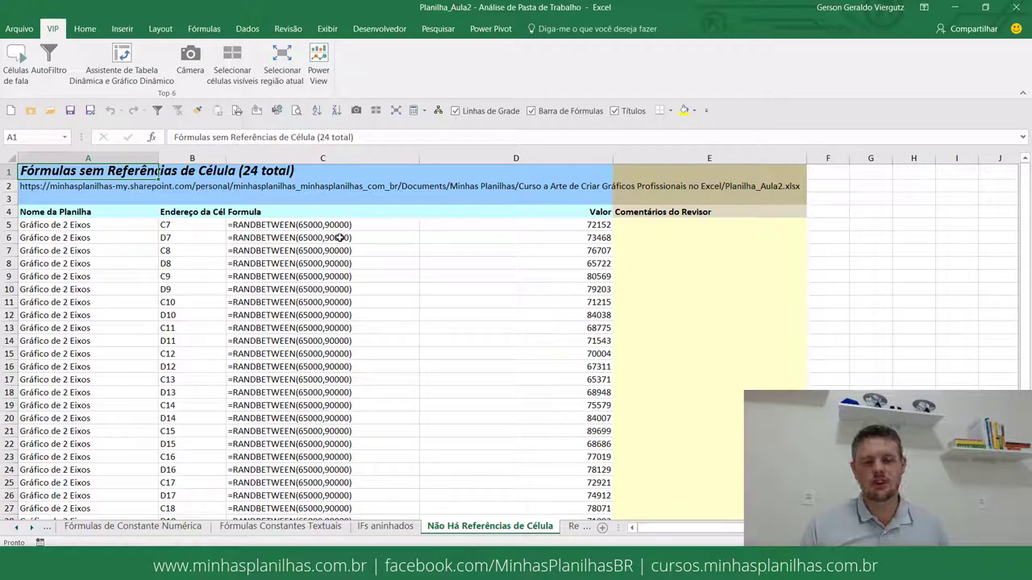
pyautogui.click(574, 527)
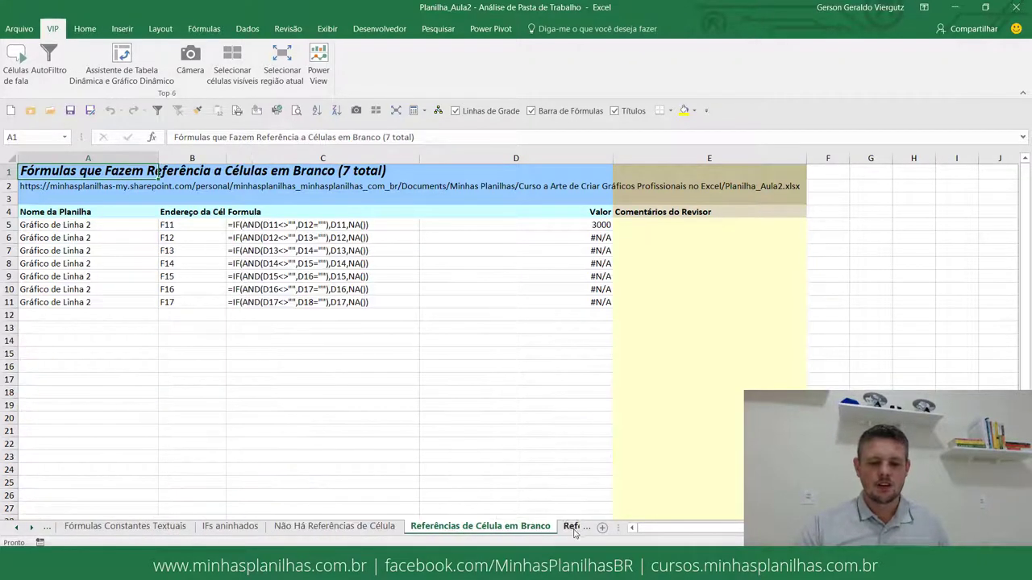
pyautogui.click(573, 527)
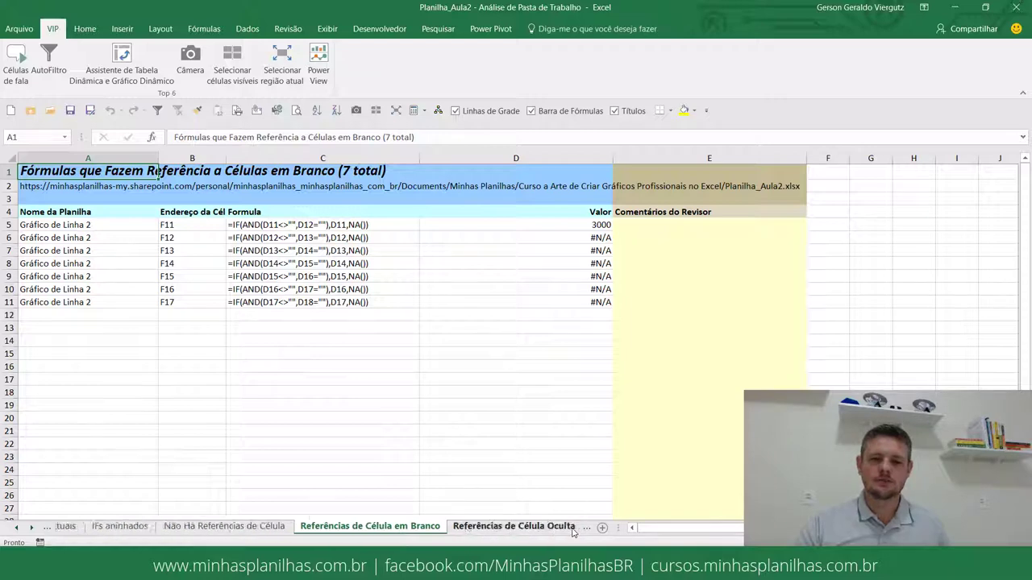
pyautogui.click(567, 527)
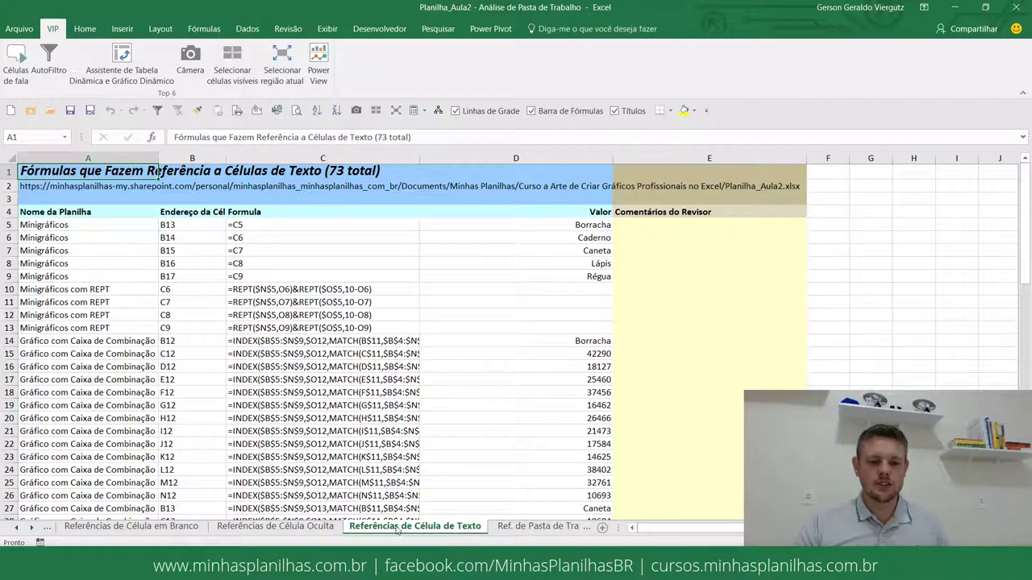
pyautogui.click(511, 528)
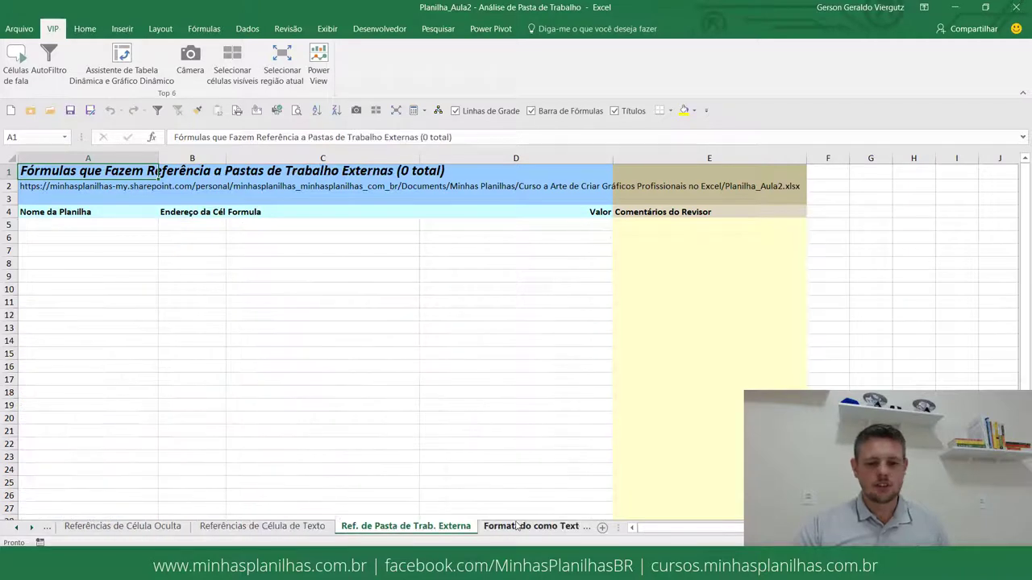
pyautogui.click(516, 528)
# View Fórmulas Positivas, Negativas and Exclusivas, inspecting the Pizza formula in C9
pyautogui.click(516, 532)
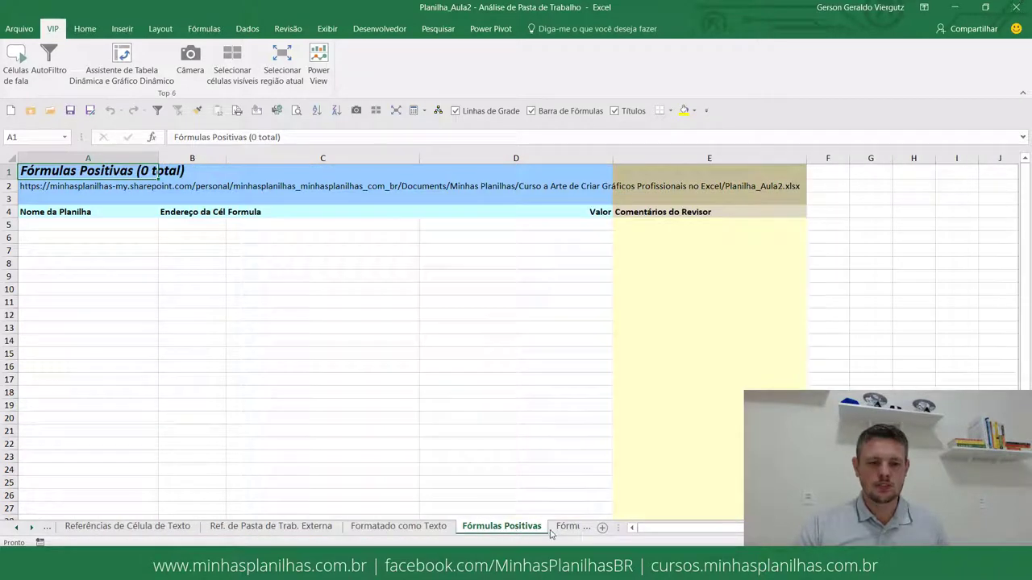
pyautogui.click(555, 531)
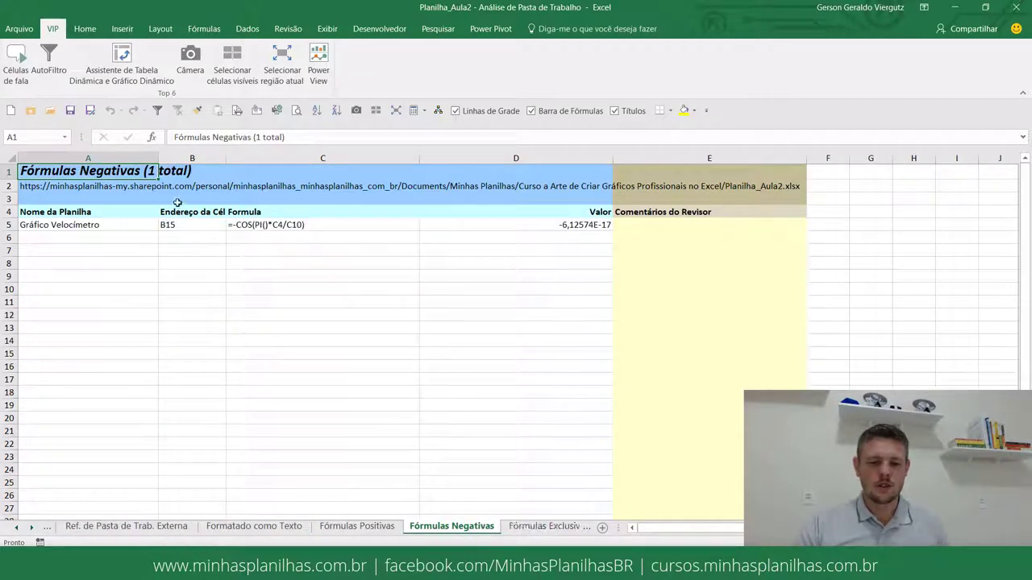
pyautogui.click(548, 527)
pyautogui.click(253, 251)
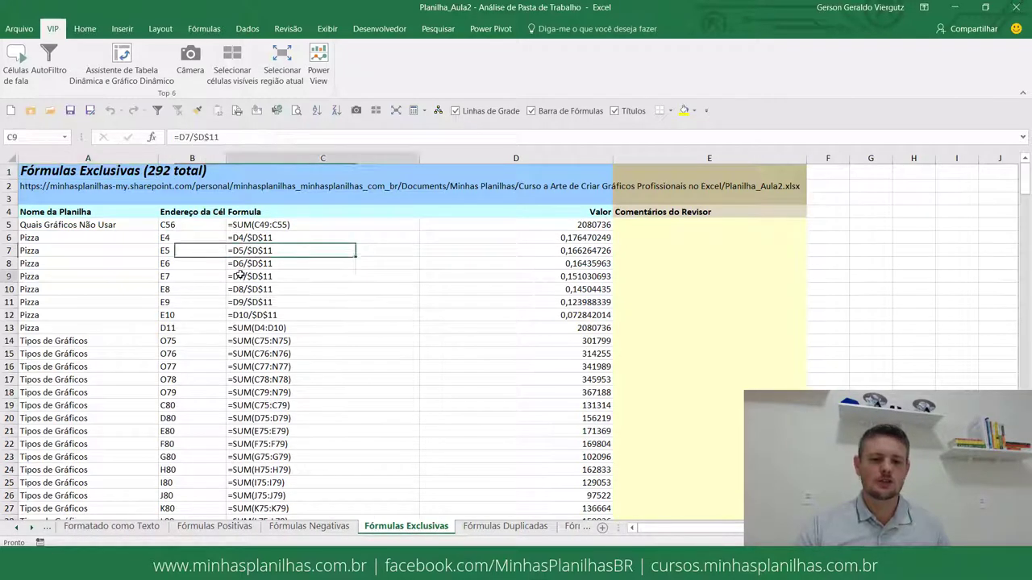
pyautogui.click(240, 277)
# Step through Duplicadas, Inconsistentes, Células com Dependentes and Constantes Textuais to Constantes Numéricas, selecting C53
pyautogui.click(505, 527)
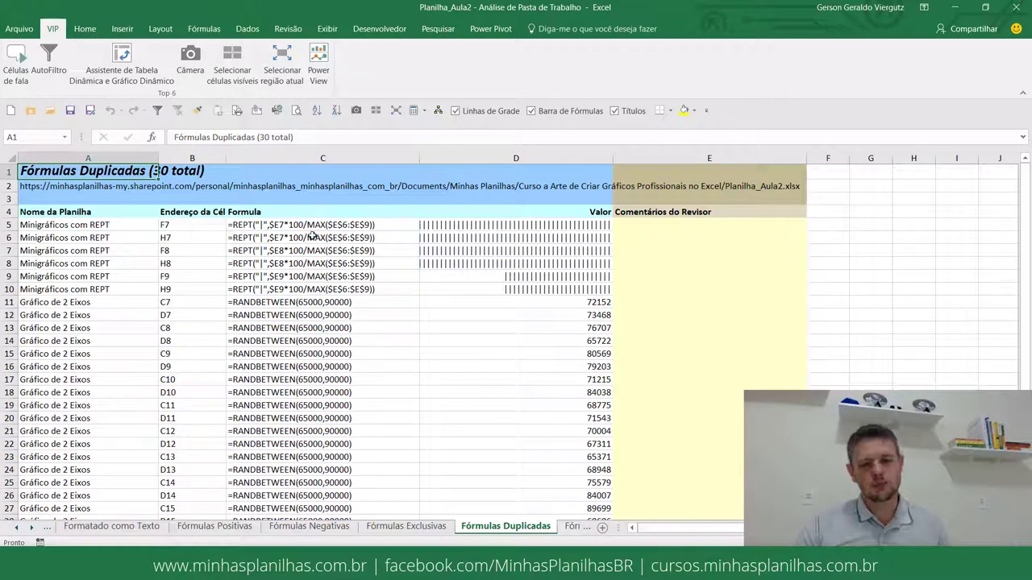
pyautogui.click(572, 528)
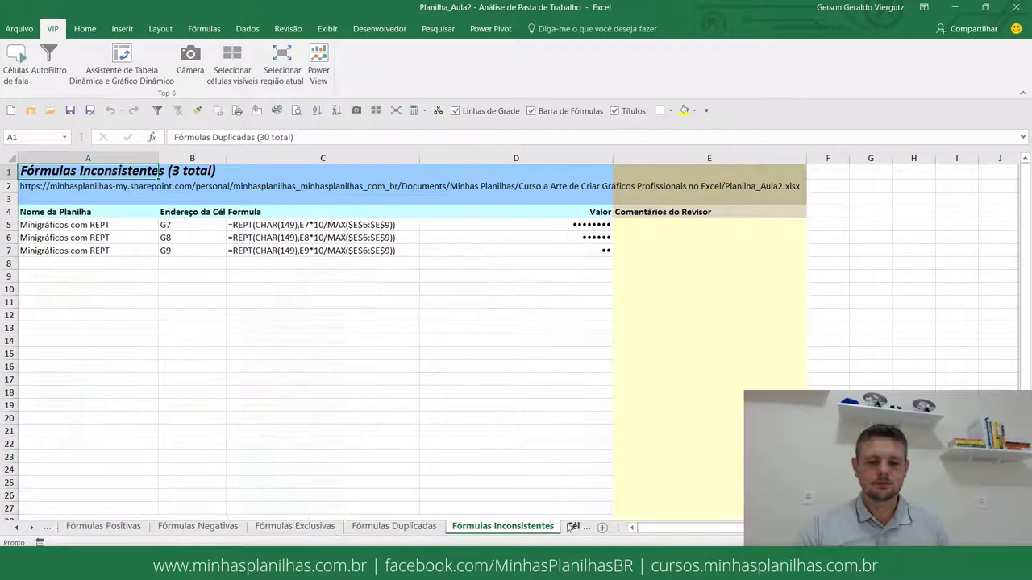
pyautogui.click(568, 528)
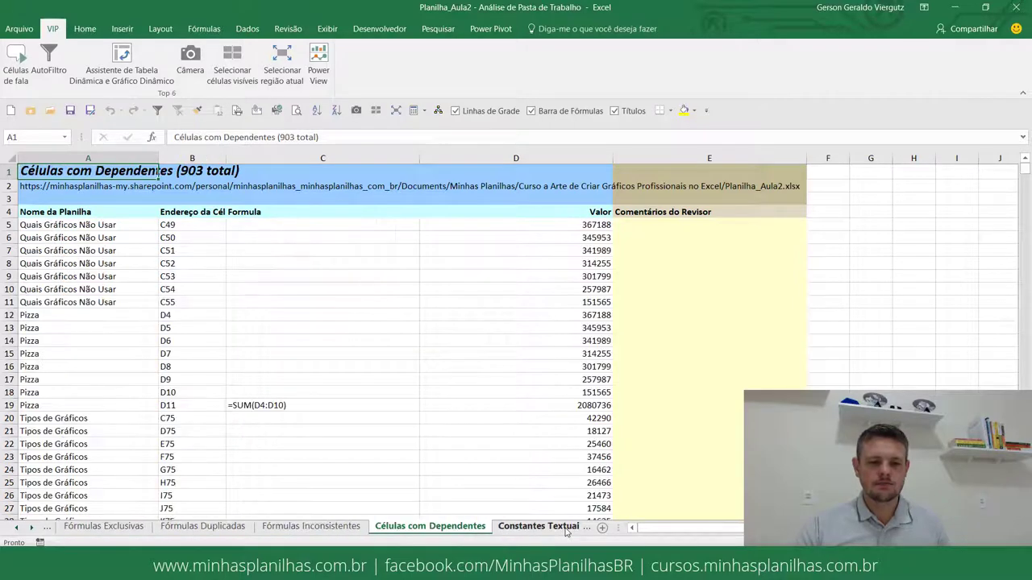
pyautogui.click(542, 528)
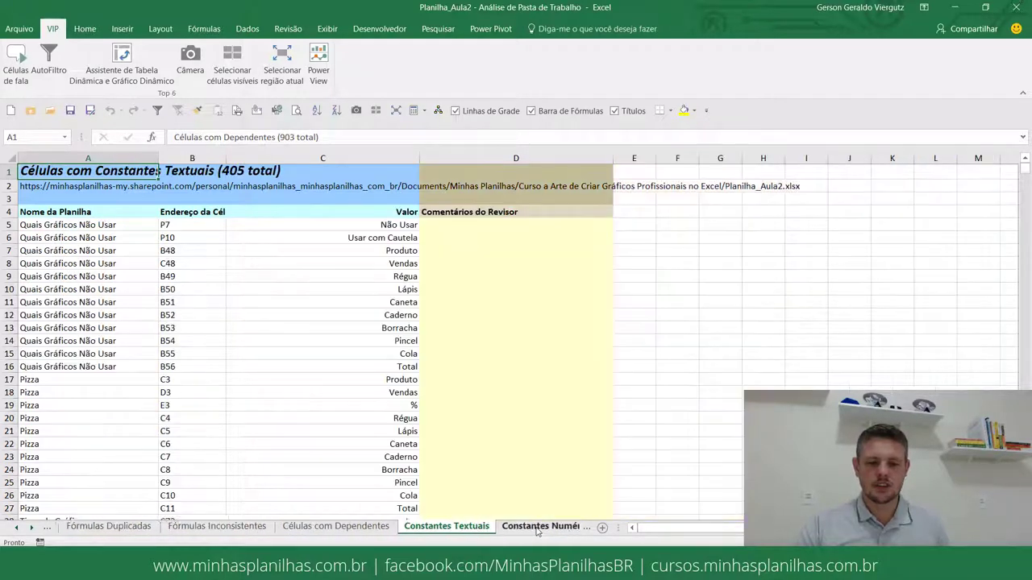
pyautogui.click(308, 263)
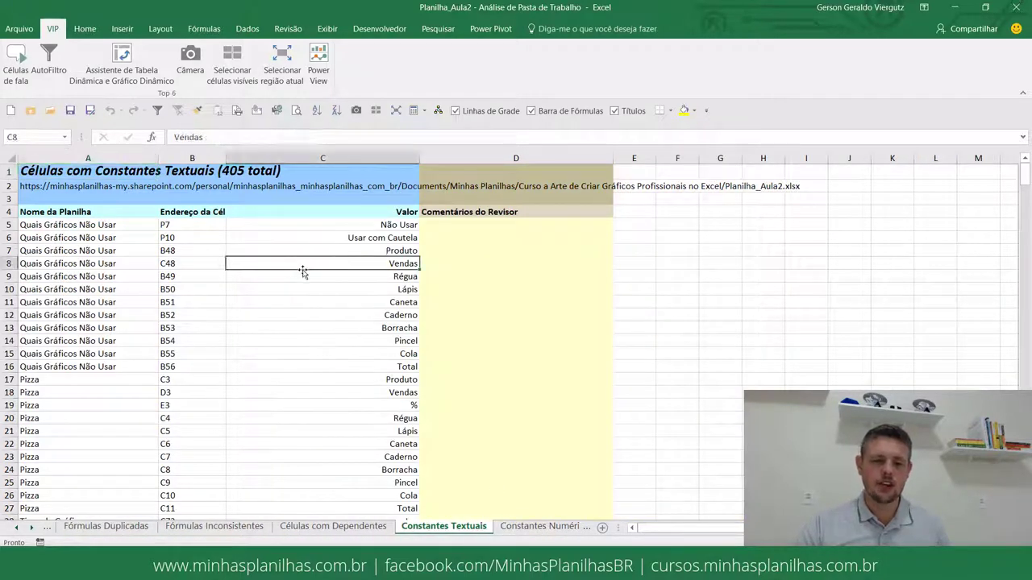
pyautogui.click(509, 529)
pyautogui.click(509, 529)
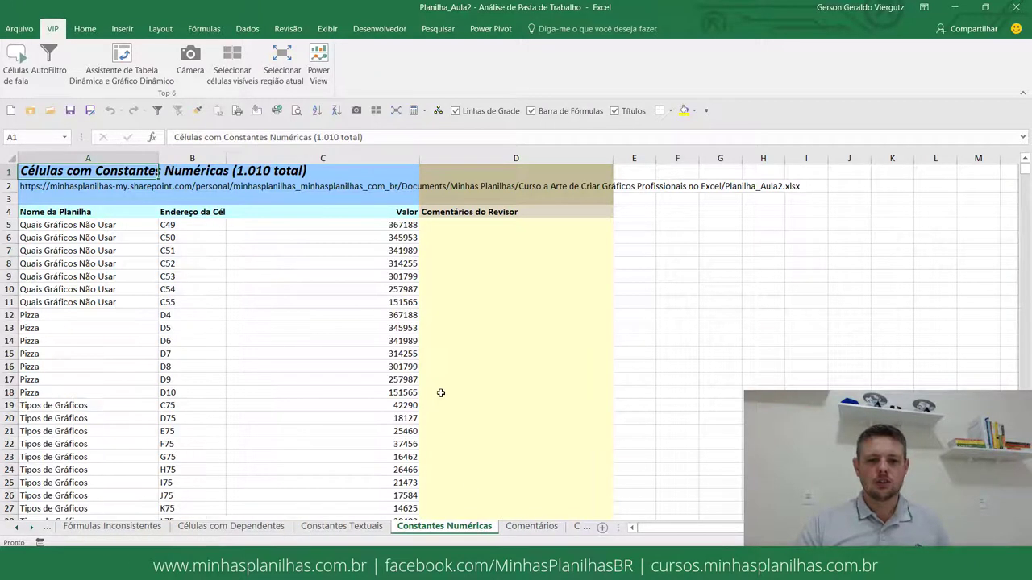
pyautogui.click(193, 276)
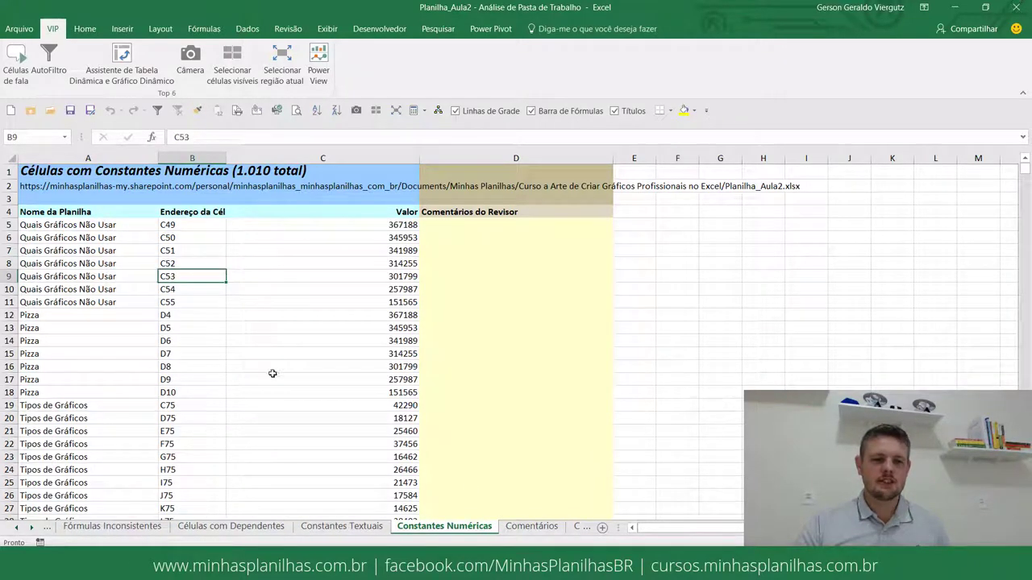
# Browse the empty Comentários sheet's columns, selecting A5 and the reviewer comments cell
pyautogui.click(529, 528)
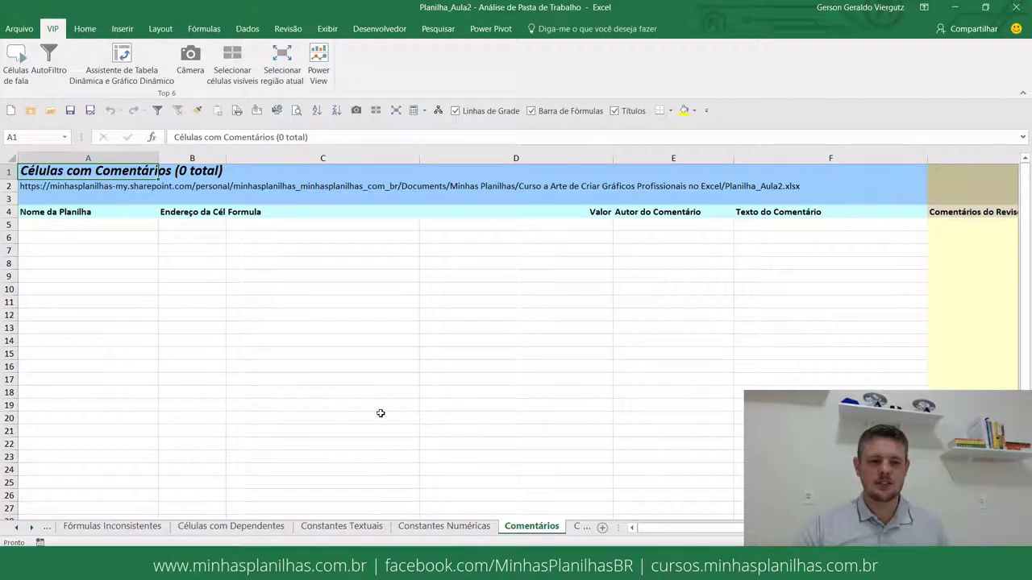
pyautogui.moveTo(737, 535); pyautogui.dragTo(762, 534)
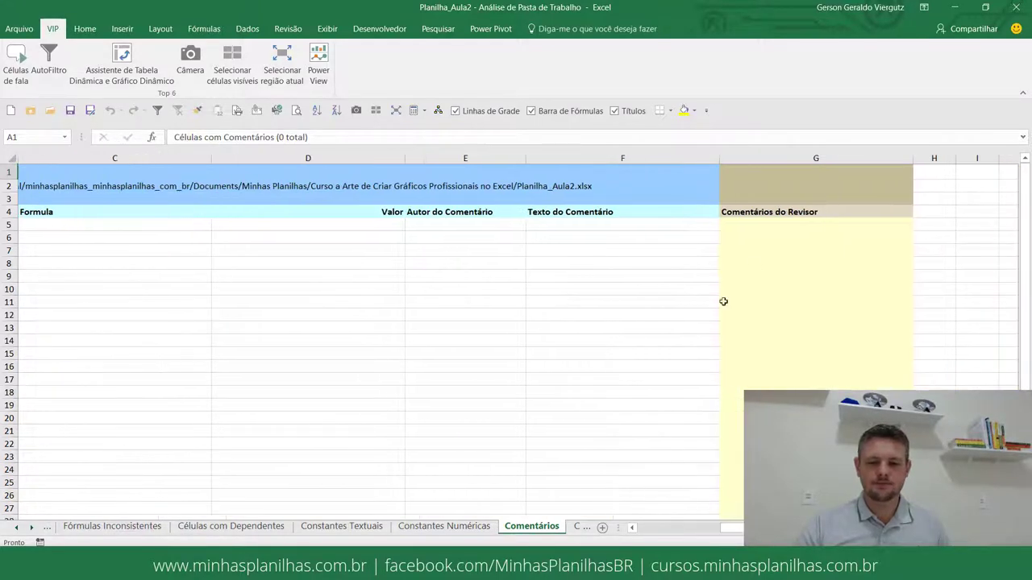
pyautogui.click(718, 528)
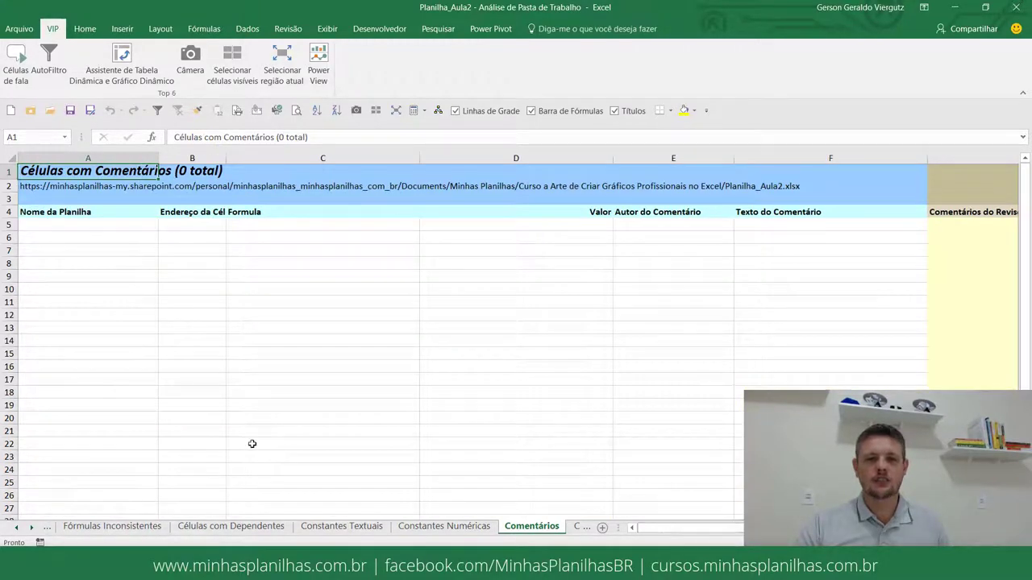
pyautogui.click(86, 226)
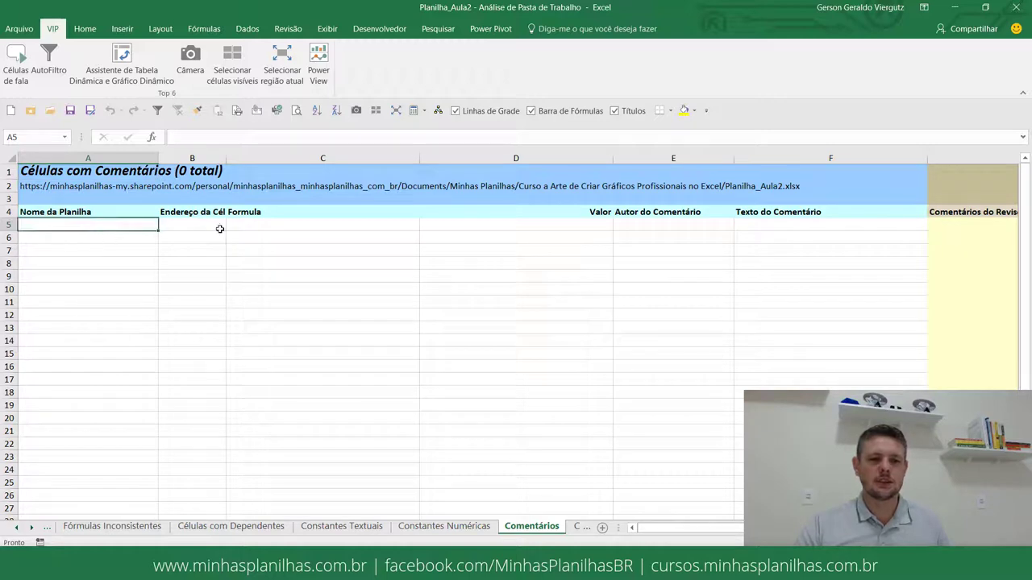
pyautogui.click(951, 224)
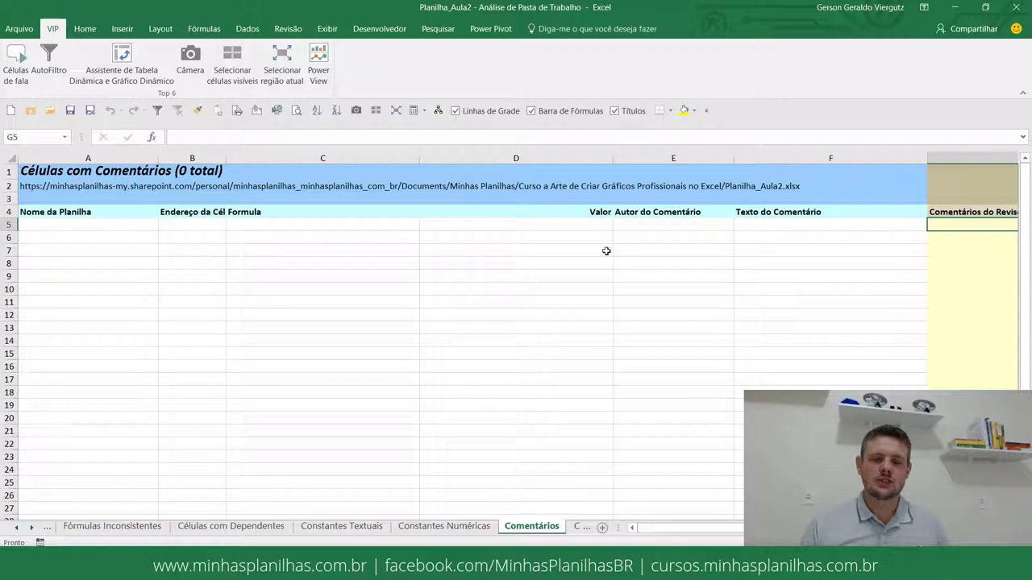
# Check Critério de Validação, revisit Comentários cells A5 and B5, then view Formatação Condicional
pyautogui.click(579, 528)
pyautogui.click(416, 526)
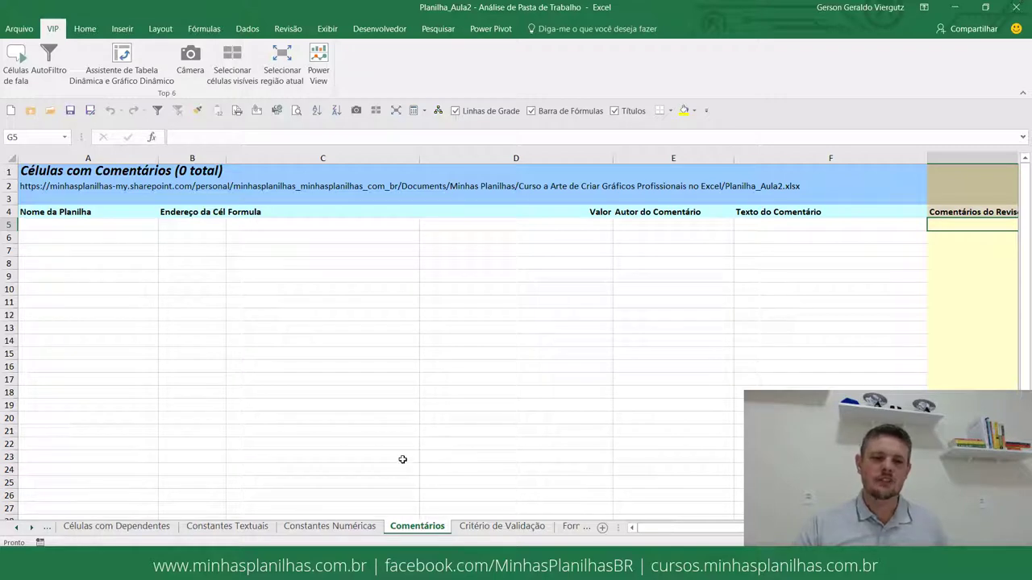
pyautogui.click(84, 224)
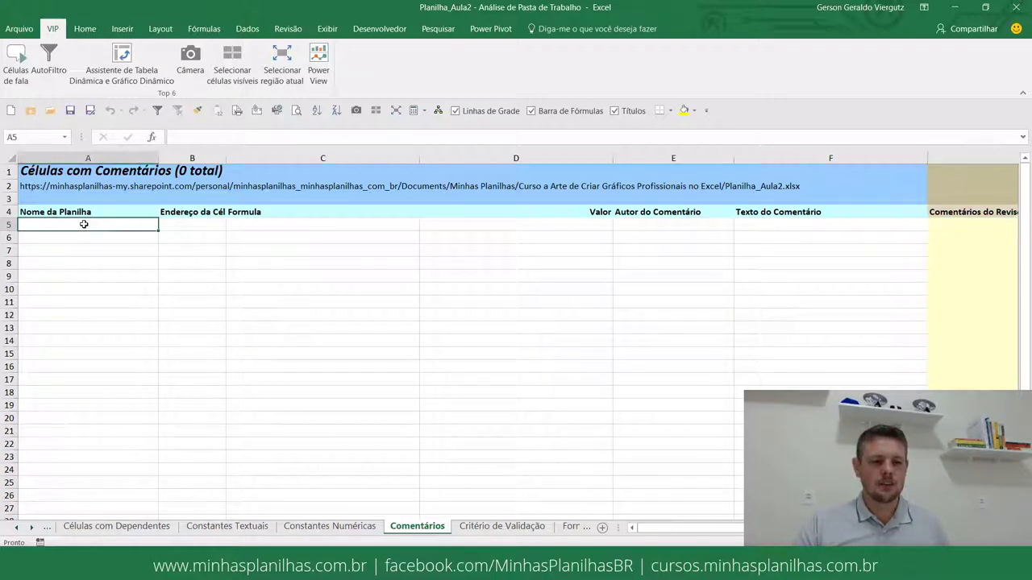
pyautogui.click(191, 224)
pyautogui.hotkey('ctrl', 'pagedown')
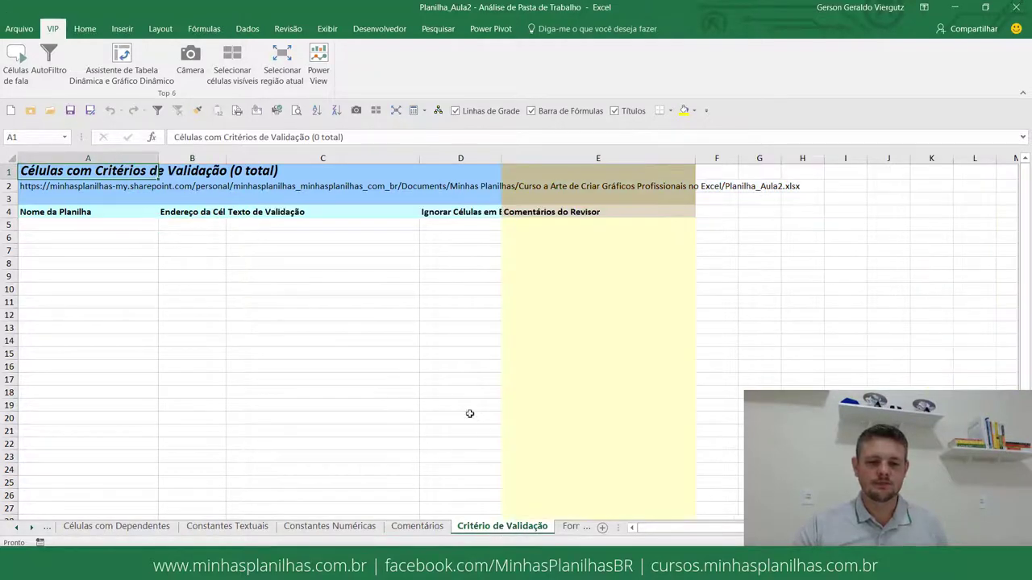
pyautogui.click(569, 527)
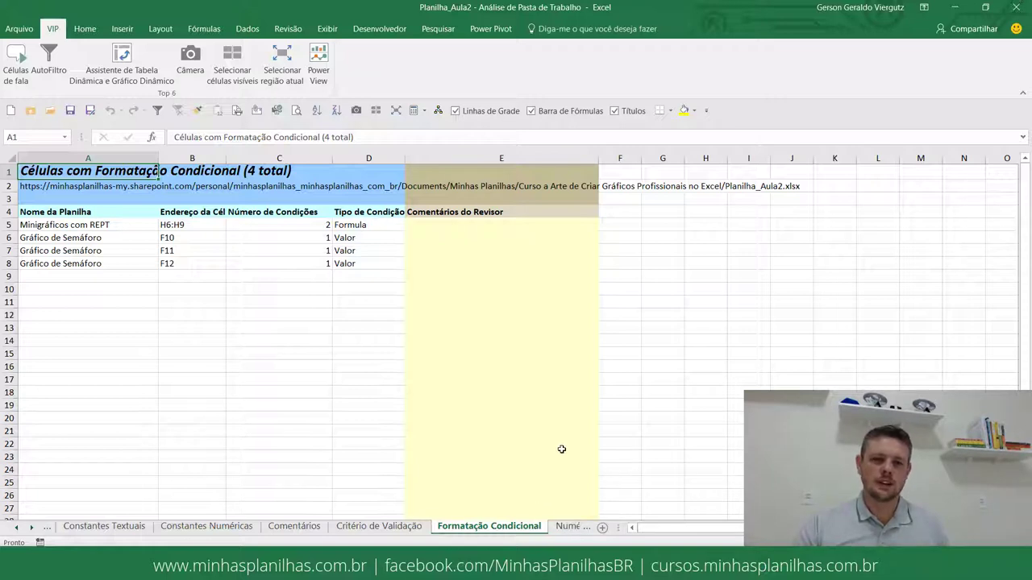
# Step through Numéricos como Texto, Células Invisíveis, input-cell, Ocupadas, Mescladas and Em Branco sheets
pyautogui.click(567, 526)
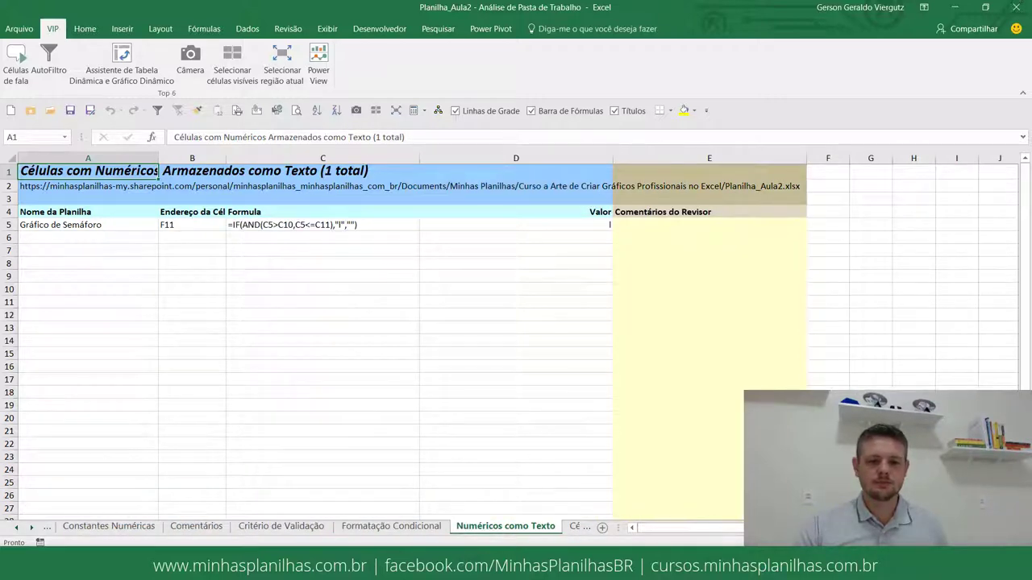
pyautogui.click(574, 526)
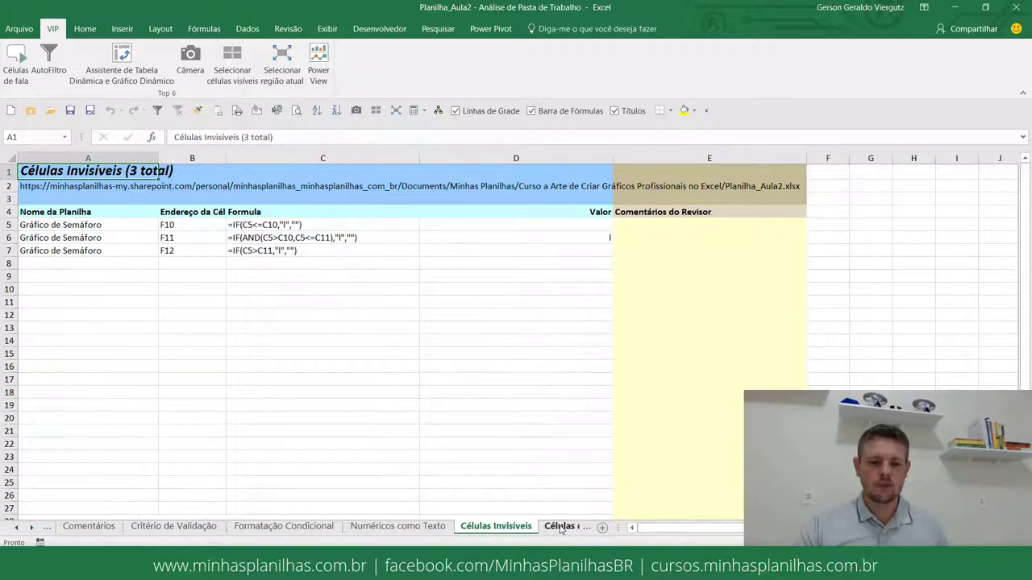
pyautogui.click(562, 527)
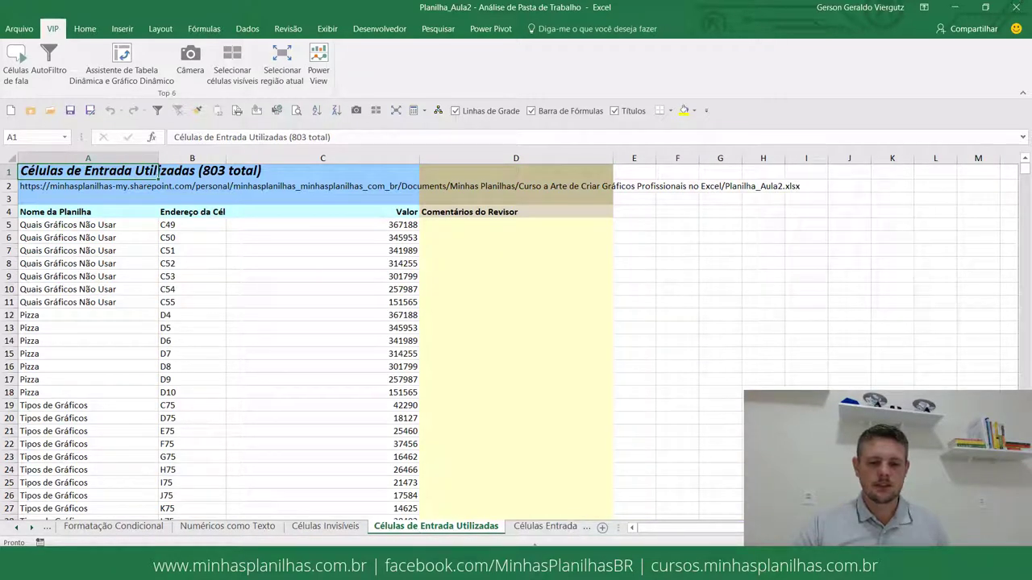
pyautogui.click(552, 528)
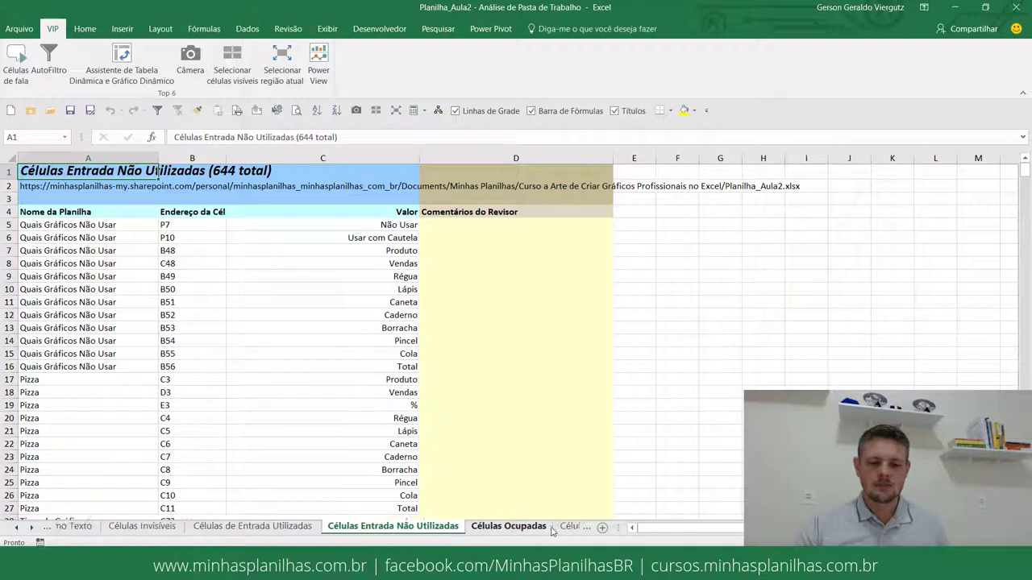
pyautogui.click(552, 528)
pyautogui.click(552, 528)
pyautogui.click(551, 528)
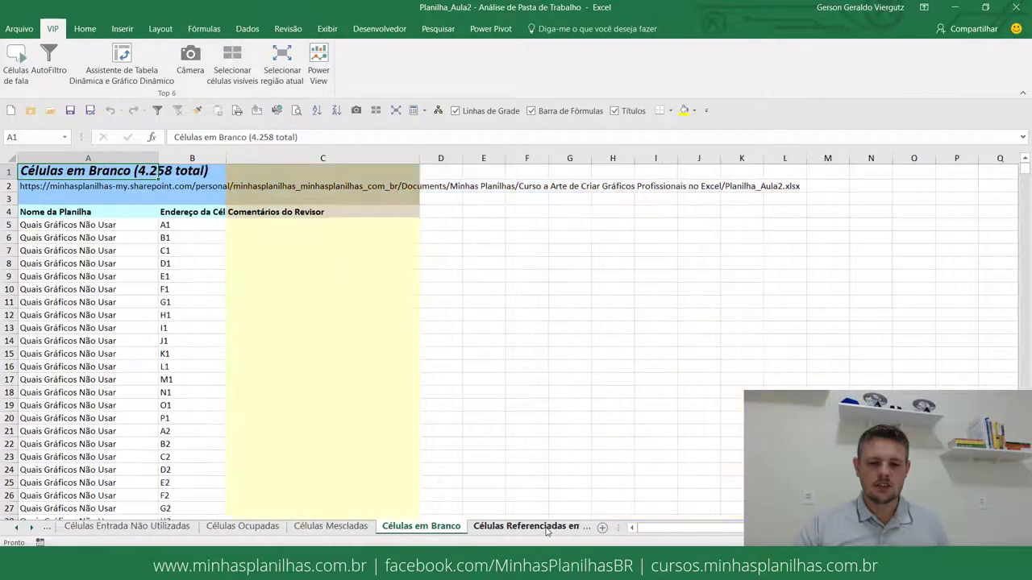
# Step through Referenciadas em Branco, Desbloqueadas, Linhas e Colunas Ocultas and both named-items sheets
pyautogui.click(516, 531)
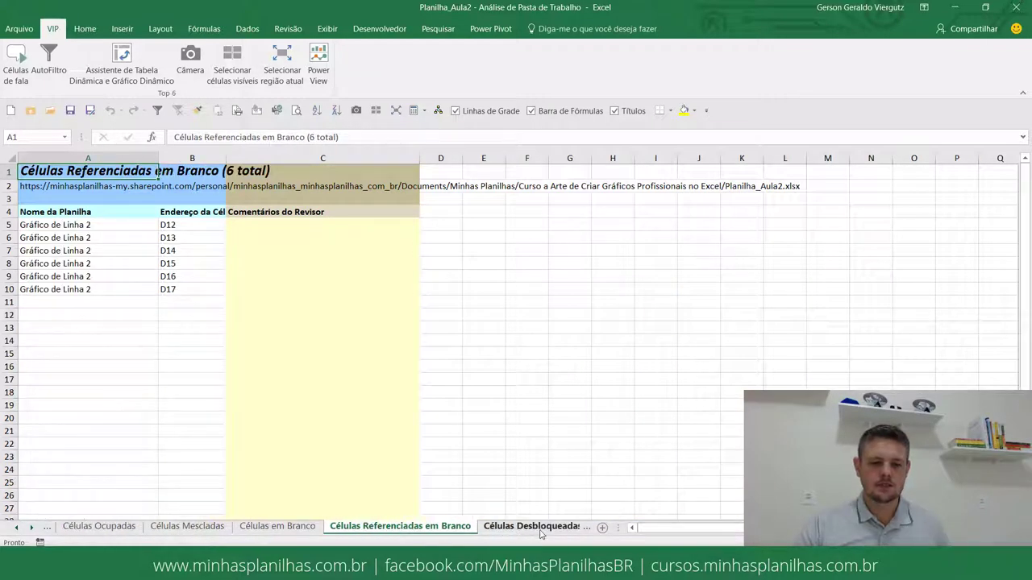
pyautogui.click(539, 532)
pyautogui.click(541, 532)
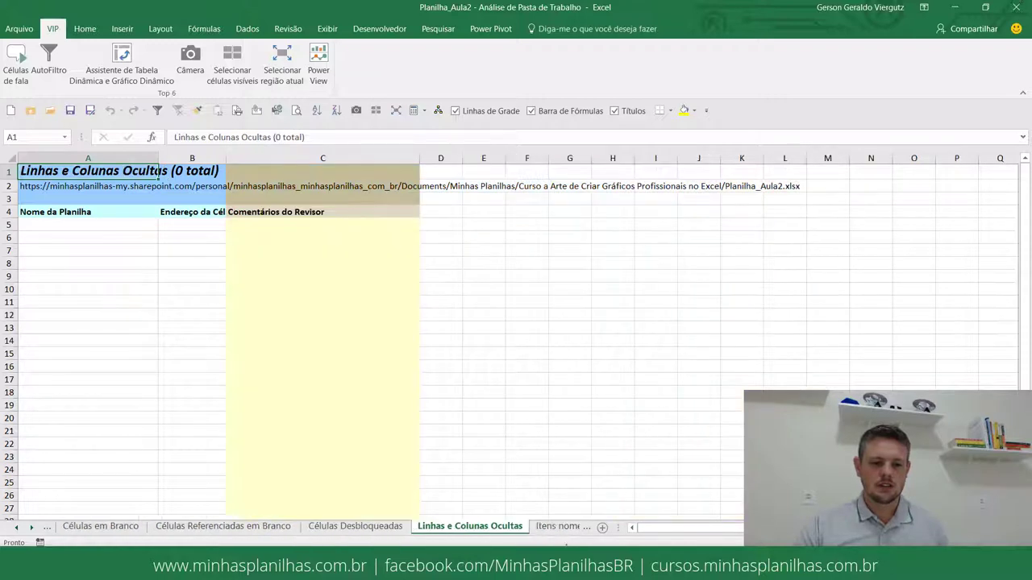
pyautogui.click(553, 527)
pyautogui.click(553, 528)
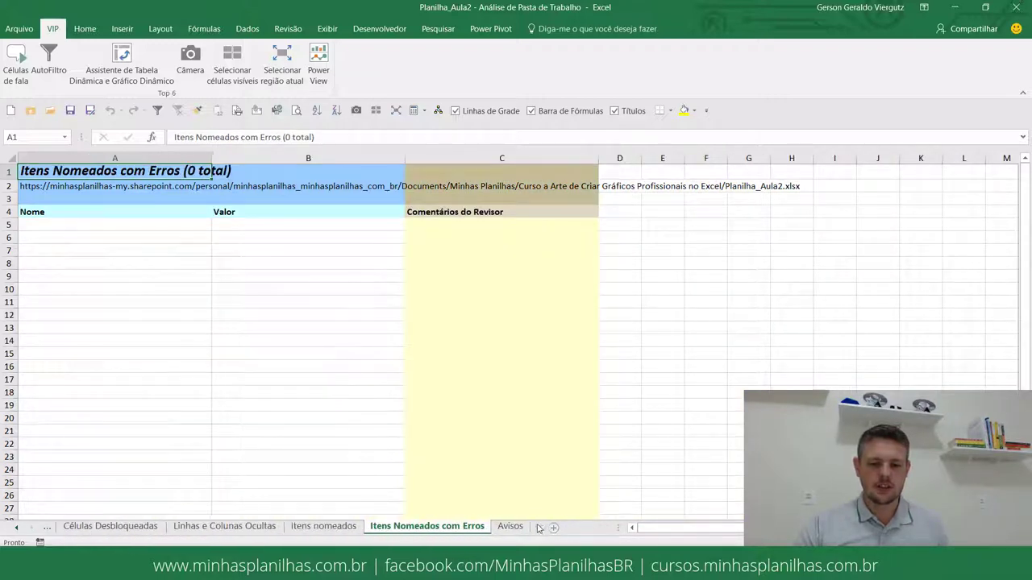
# View Avisos and select its invisible-cells (A5) and formulas-with-errors (A6) warnings
pyautogui.click(509, 528)
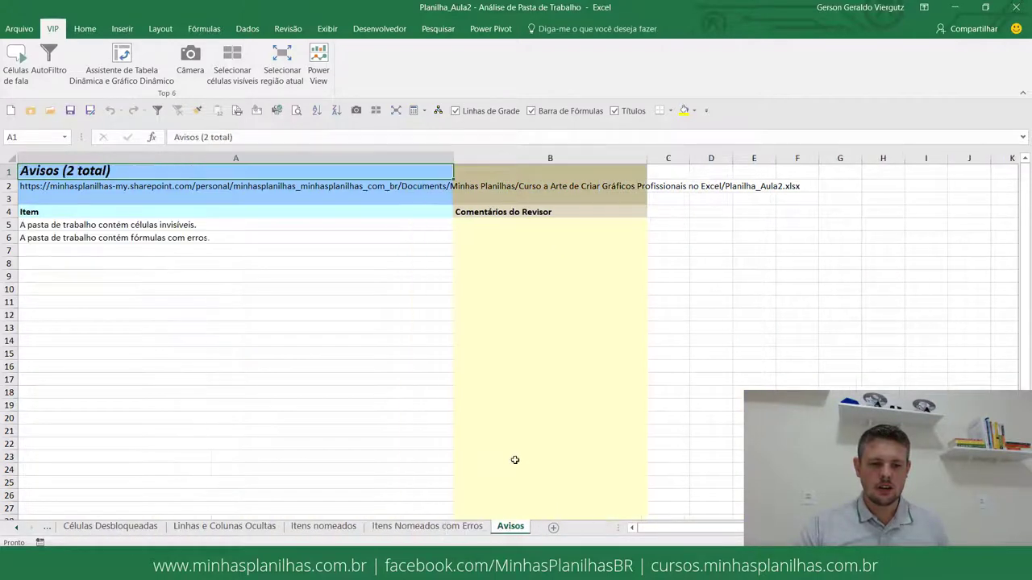
pyautogui.click(202, 304)
pyautogui.click(145, 224)
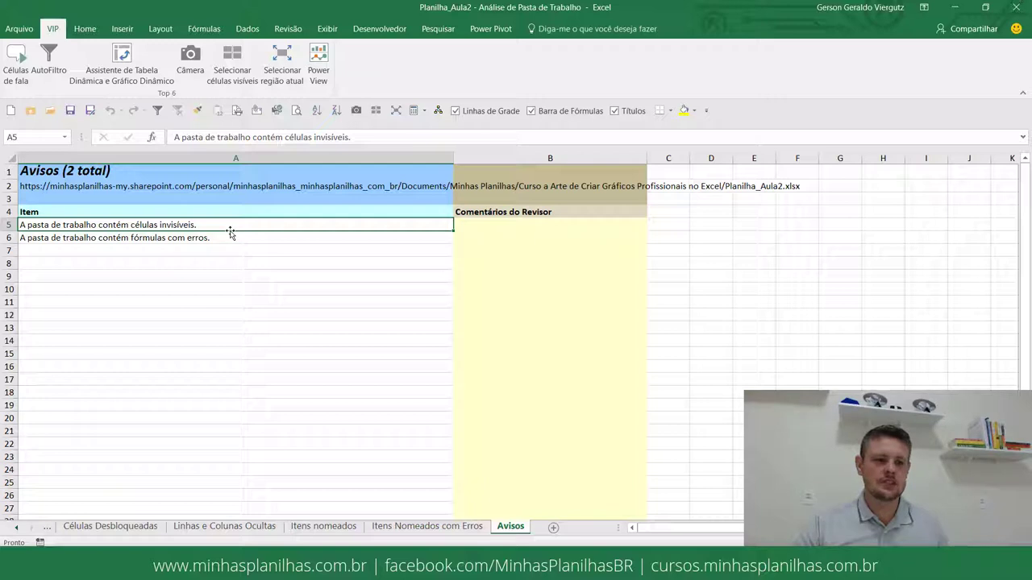
pyautogui.click(145, 242)
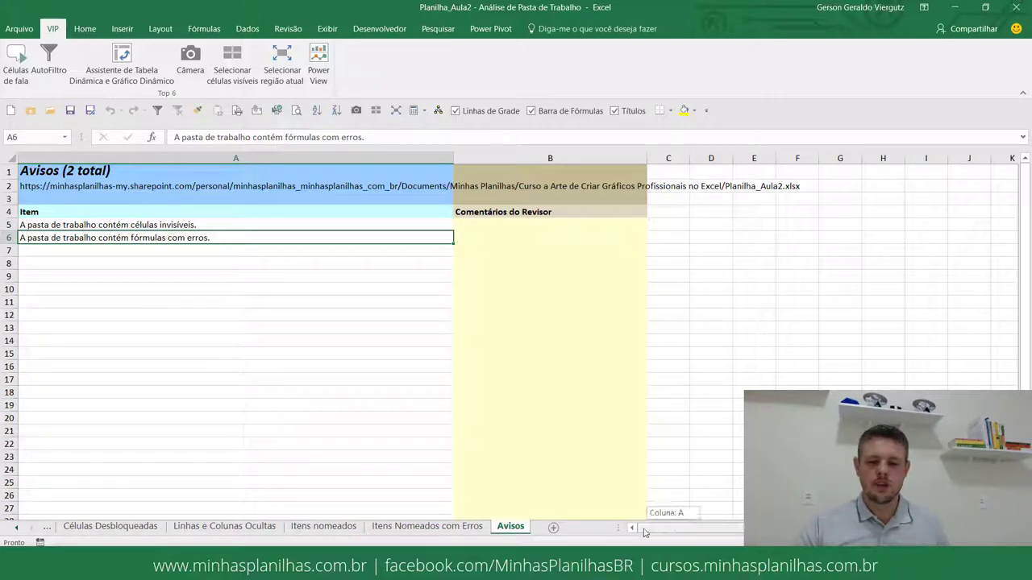
pyautogui.click(18, 530)
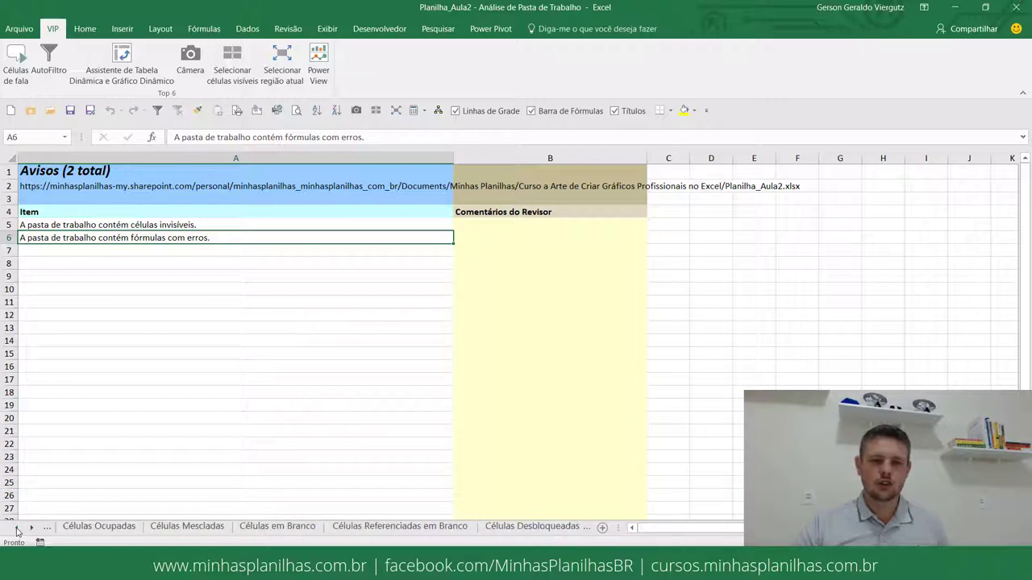
# Scroll back to the Resumo sheet tab and select the 'Folhas muito ocultas' count in B15
pyautogui.click(18, 531)
pyautogui.click(18, 530)
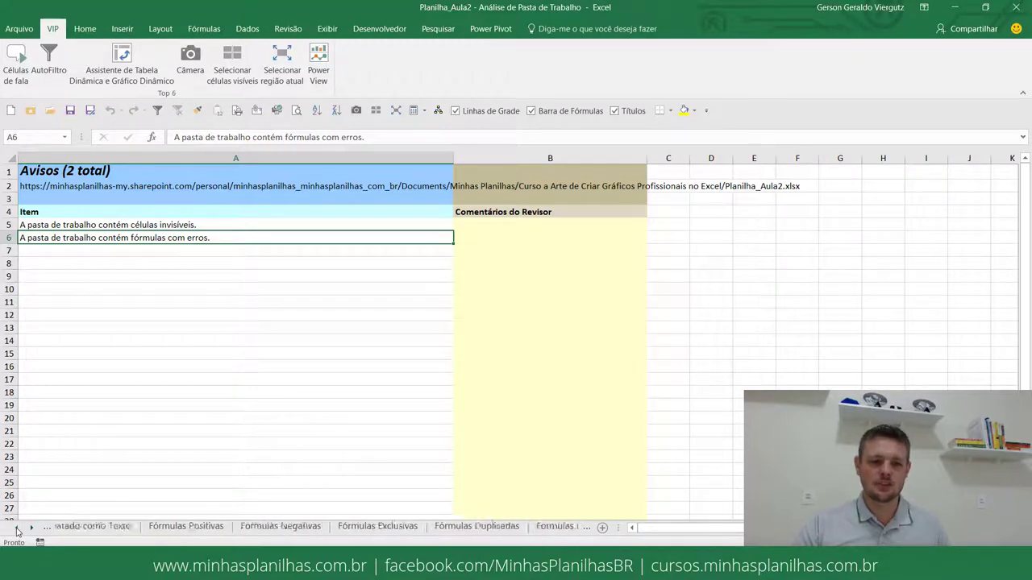
pyautogui.click(18, 531)
pyautogui.click(18, 531)
pyautogui.click(18, 530)
pyautogui.click(18, 530)
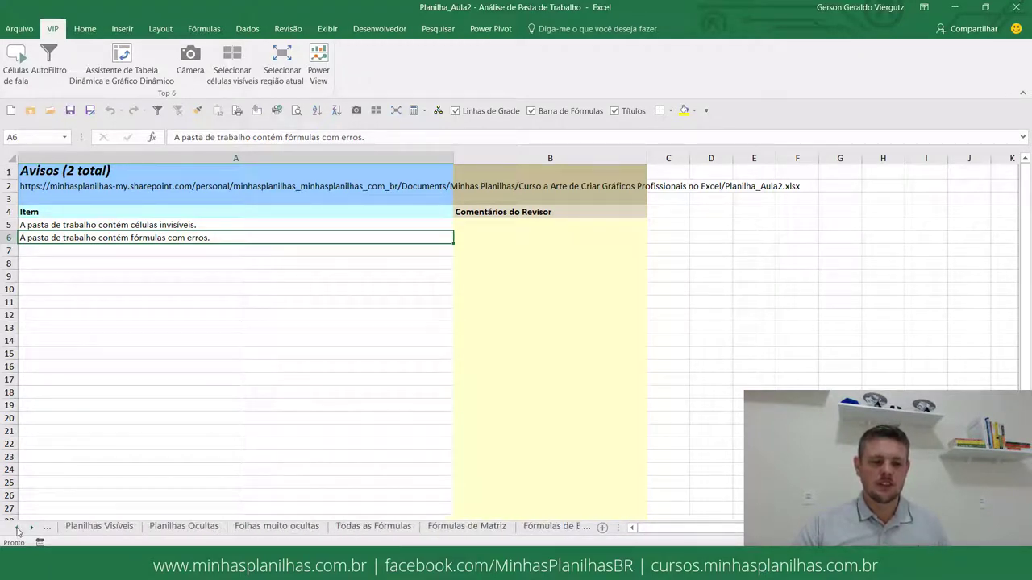
pyautogui.click(18, 530)
pyautogui.click(72, 527)
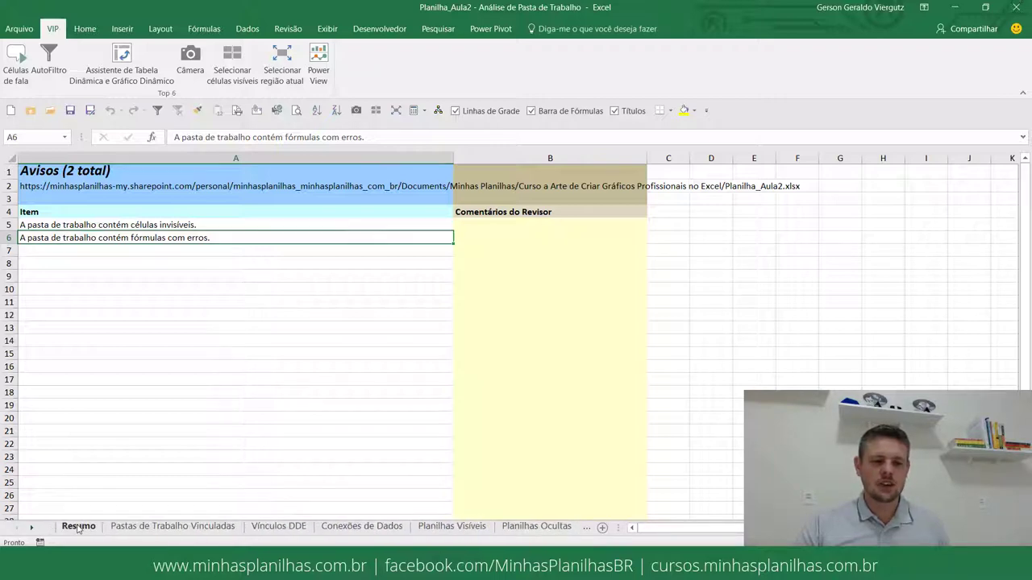
pyautogui.moveTo(1024, 196)
pyautogui.mouseDown()
pyautogui.moveTo(1021, 330)
pyautogui.moveTo(380, 269)
pyautogui.mouseUp()
pyautogui.click(387, 272)
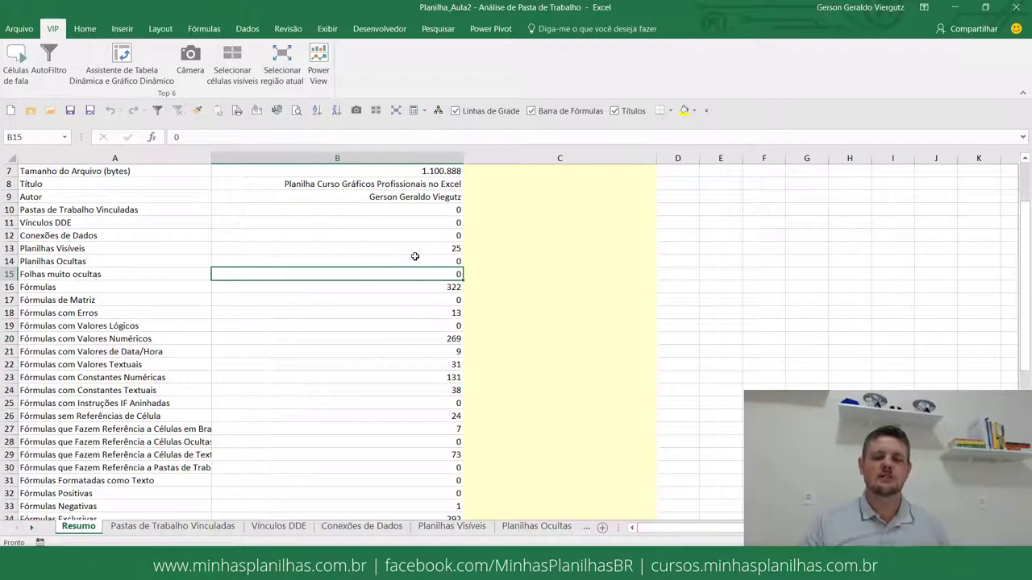